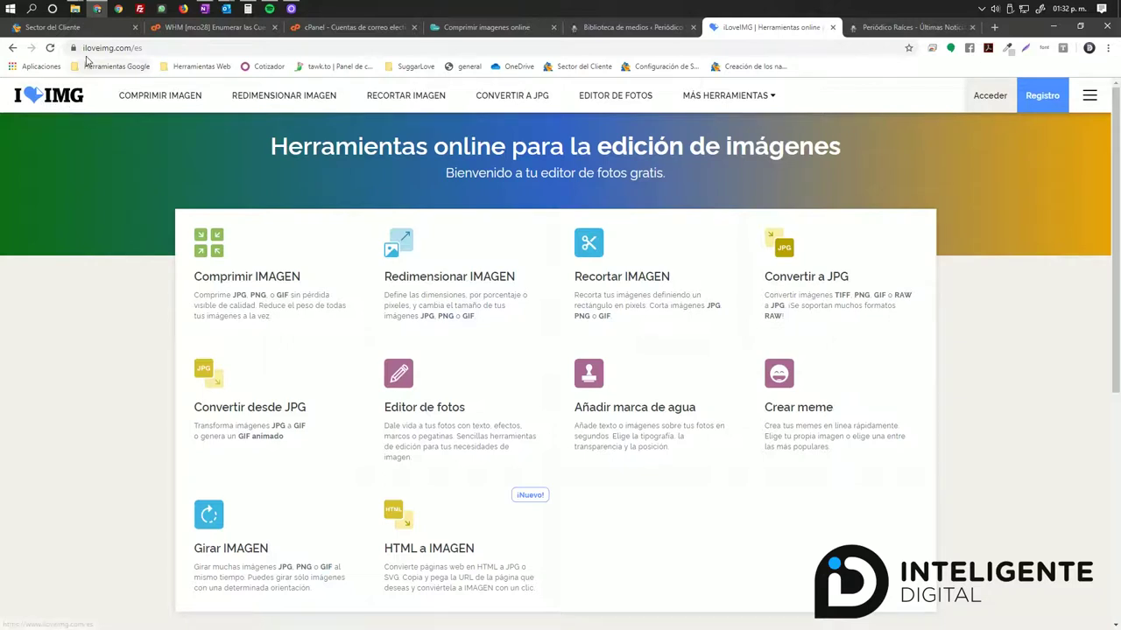
left_click(112, 47)
left_click(167, 49)
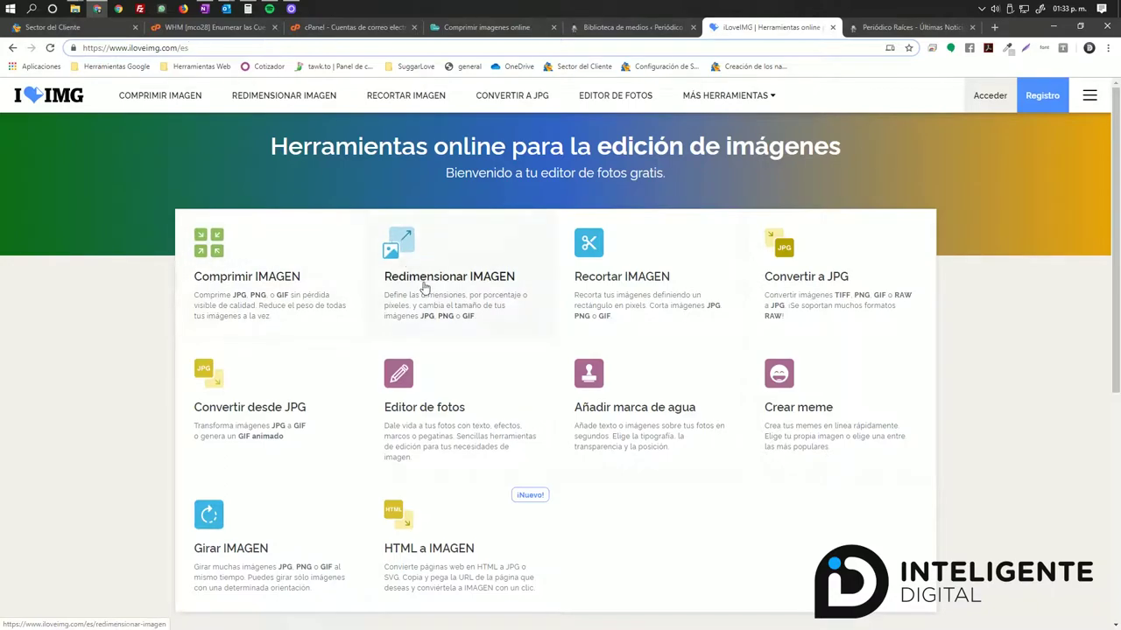
left_click(902, 28)
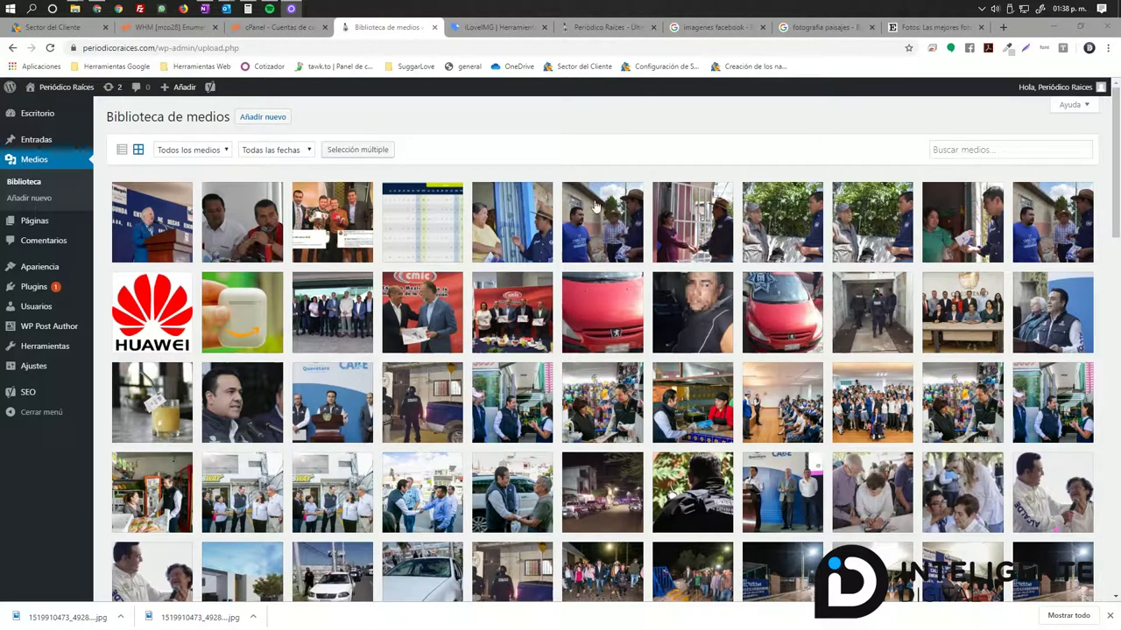
- Check the pixel dimensions of the second image in the media library, and close its attachment details
left_click(218, 215)
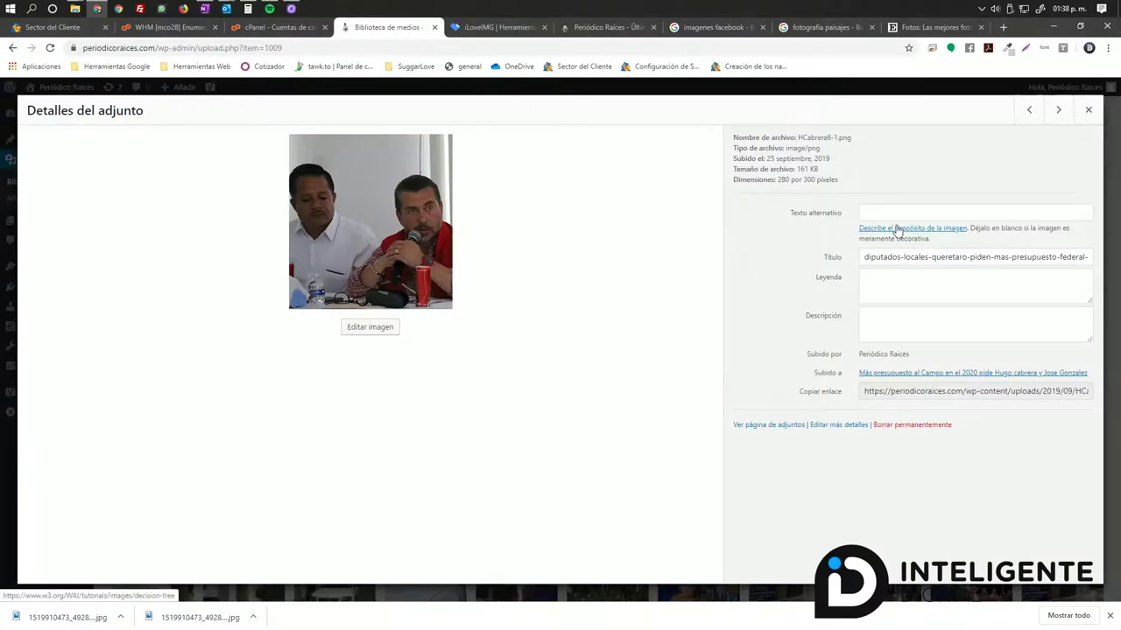
left_click_drag(778, 179, 837, 180)
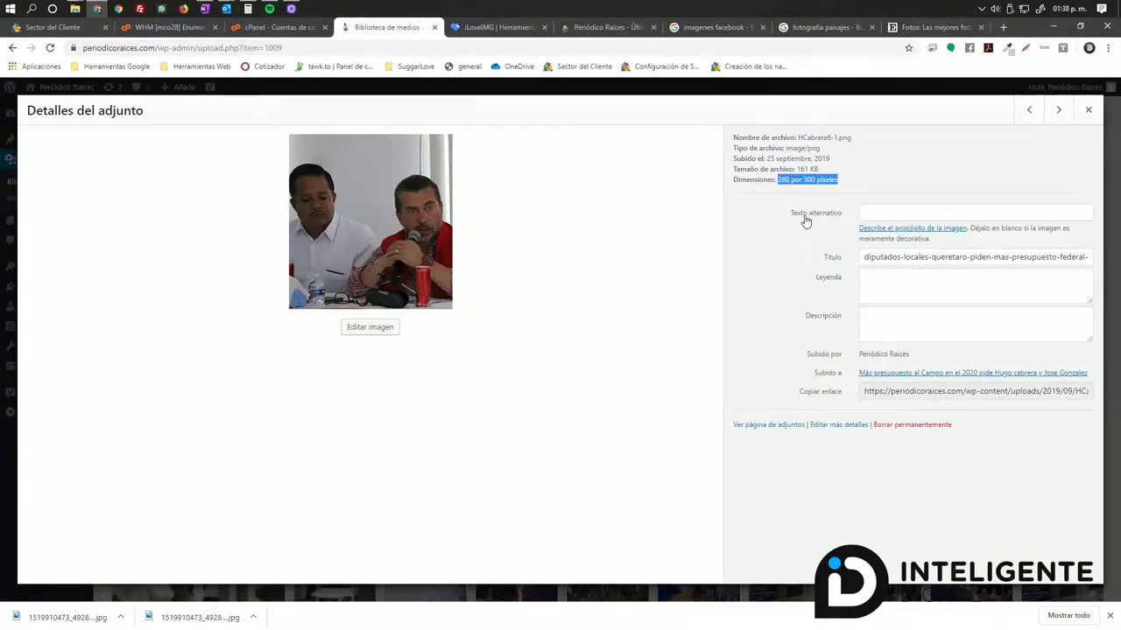
left_click(802, 179)
double_click(810, 180)
left_click(1088, 109)
- Open the attachment details of the first media library image, the speaker at the podium, and check its dimensions
left_click(172, 230)
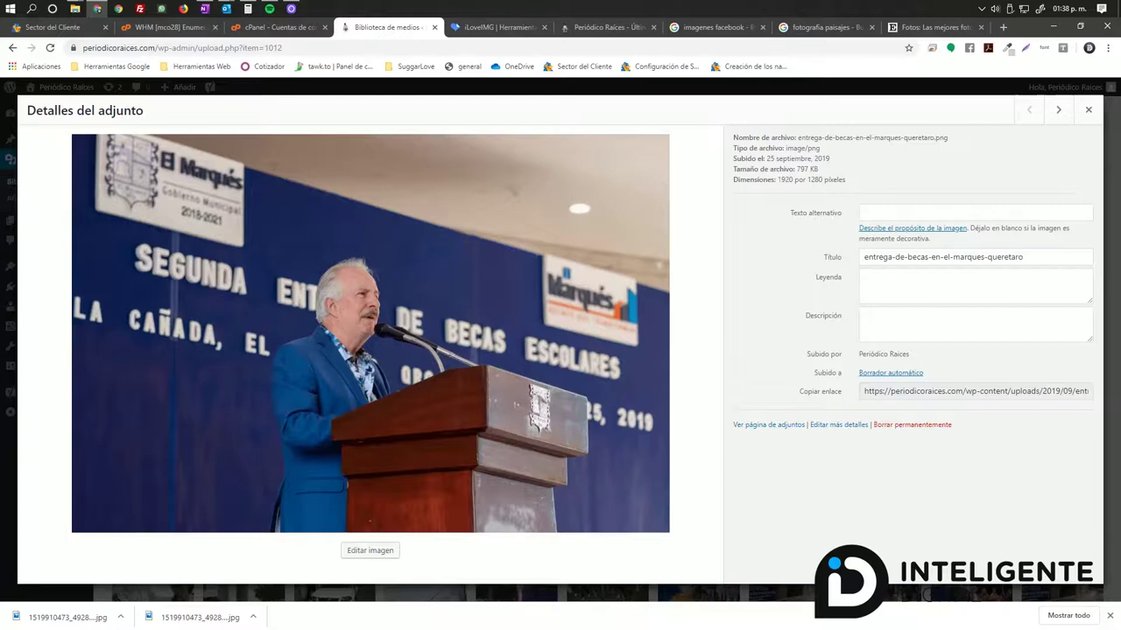
left_click_drag(778, 179, 838, 179)
left_click(821, 179)
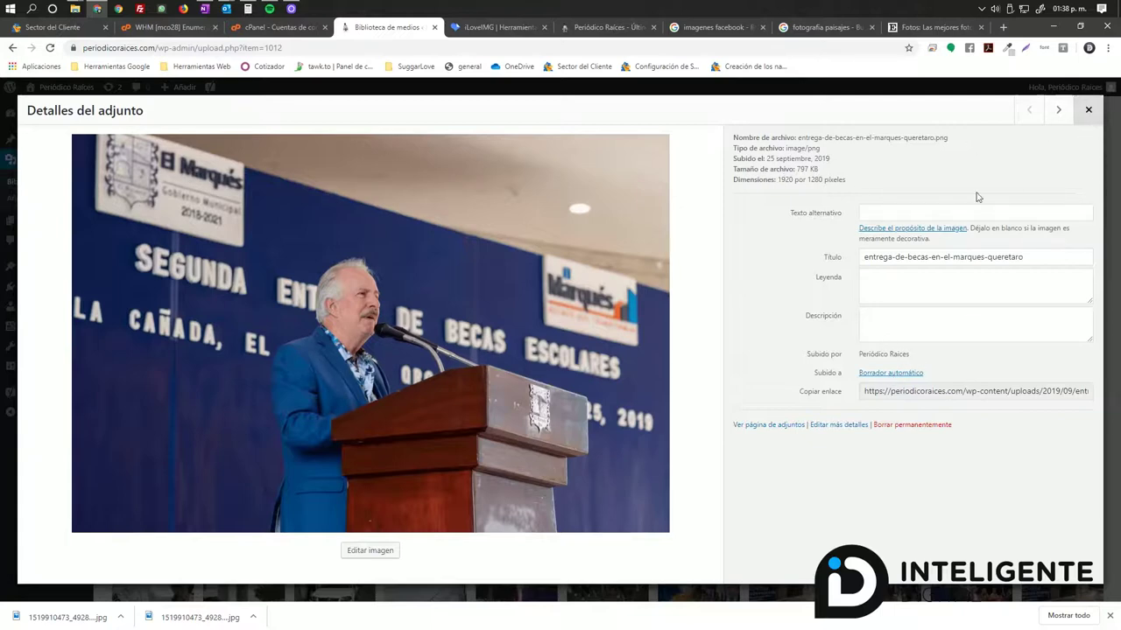
- Save the podium image to the Escritorio folder as entrega-de-becas-en-el-marques-queretaro-1024x683 in PNG format, and close its attachment details
right_click(428, 327)
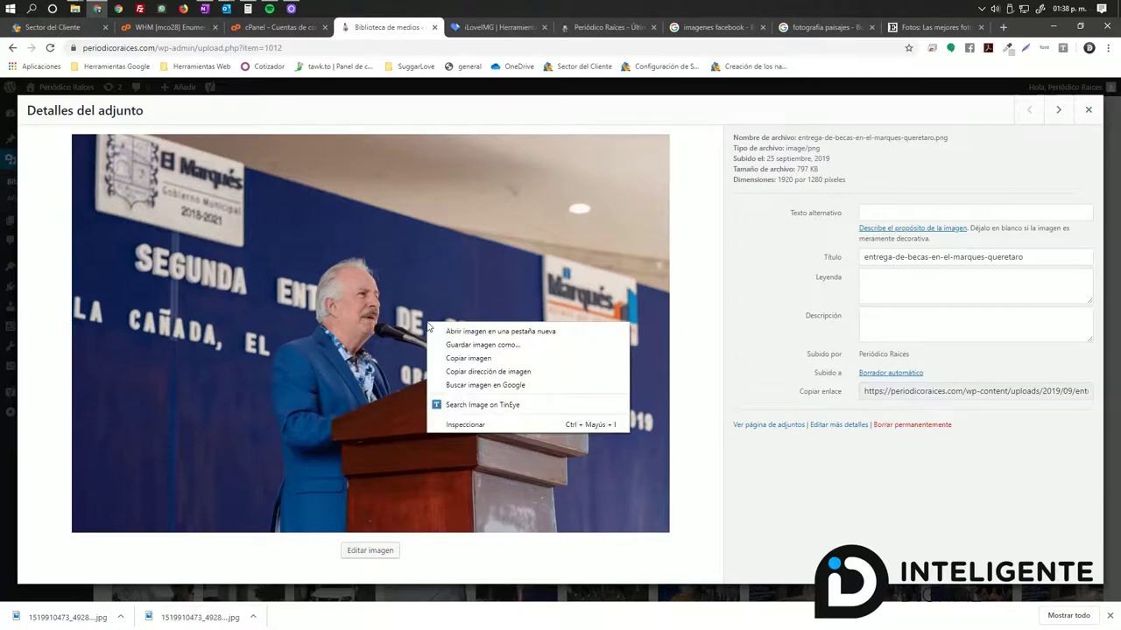
left_click(534, 279)
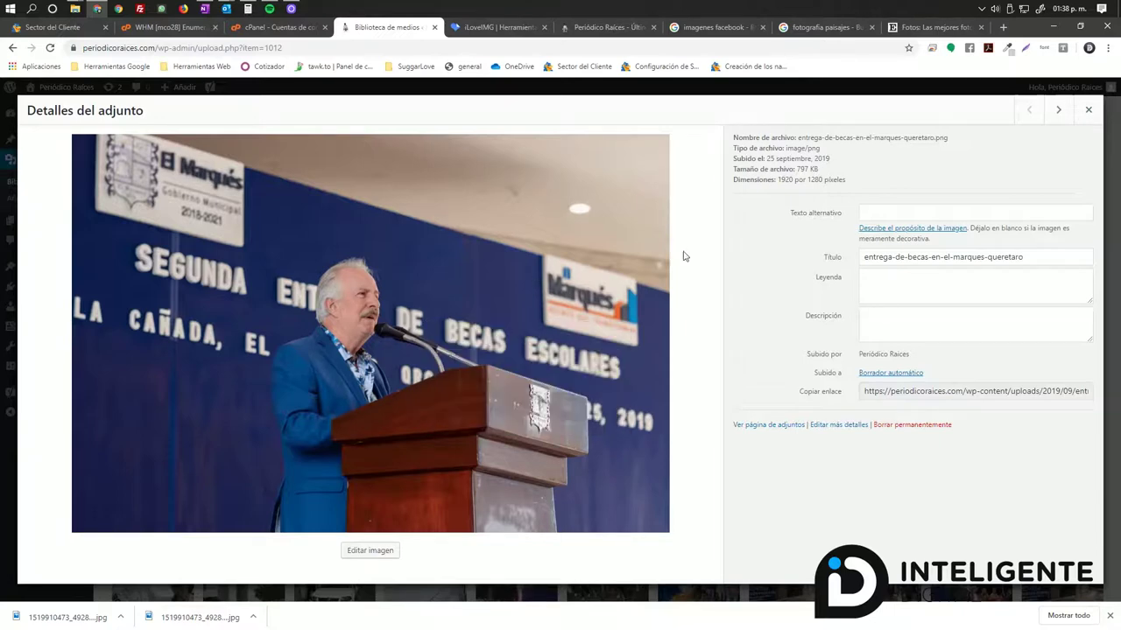
right_click(446, 267)
left_click(511, 299)
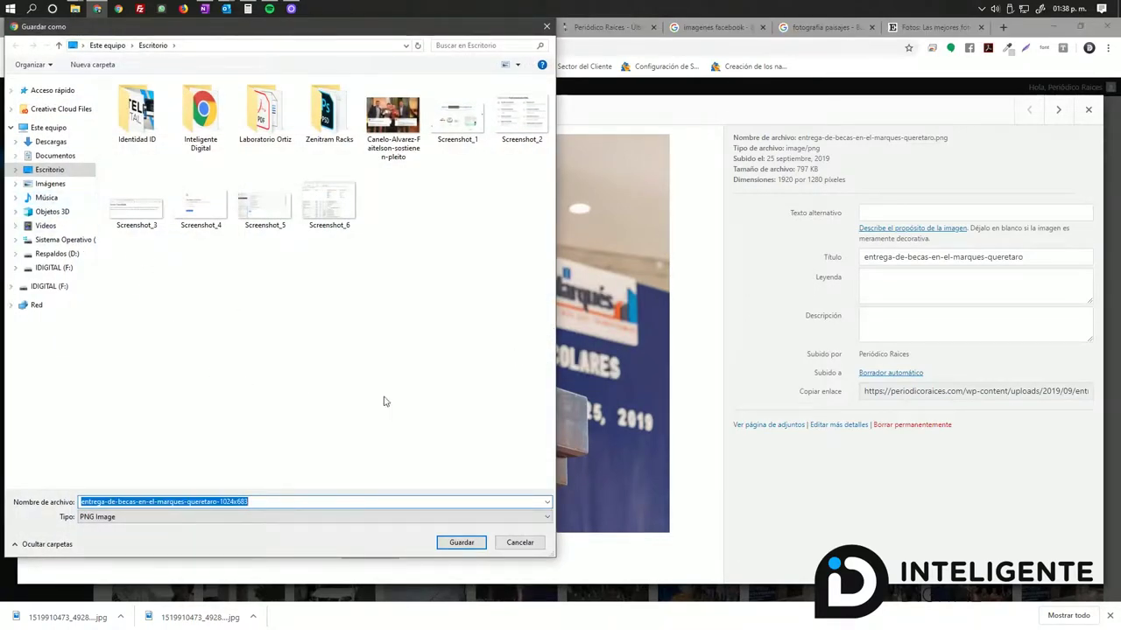
left_click(461, 543)
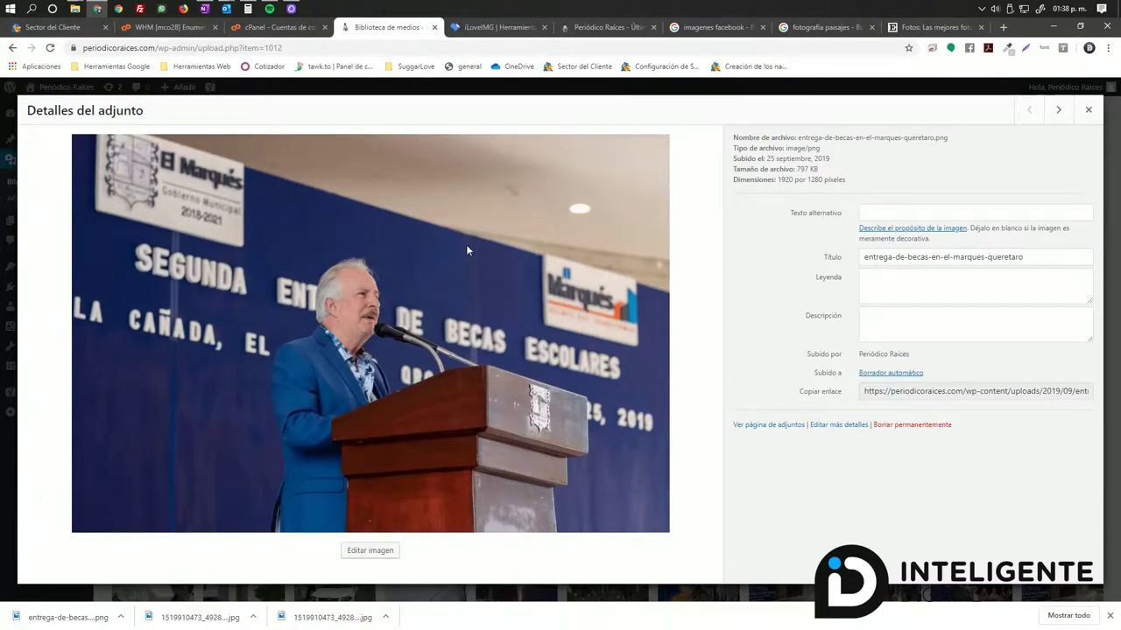
left_click(1088, 111)
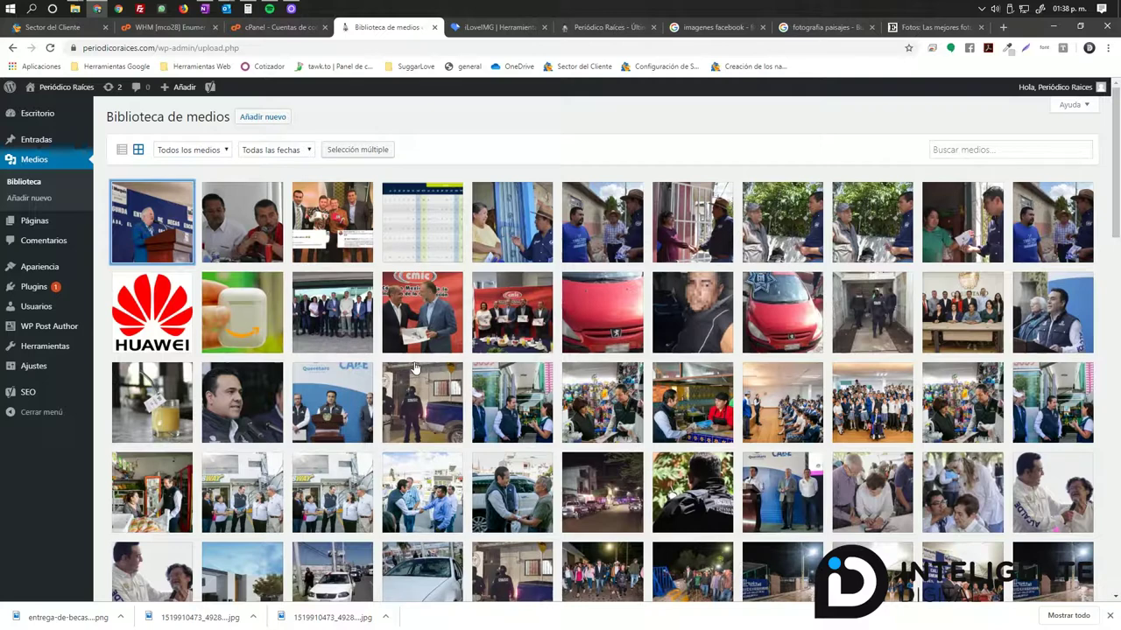
- Review the podium image's file size and dimensions in its attachment details, closing them when done
left_click(145, 243)
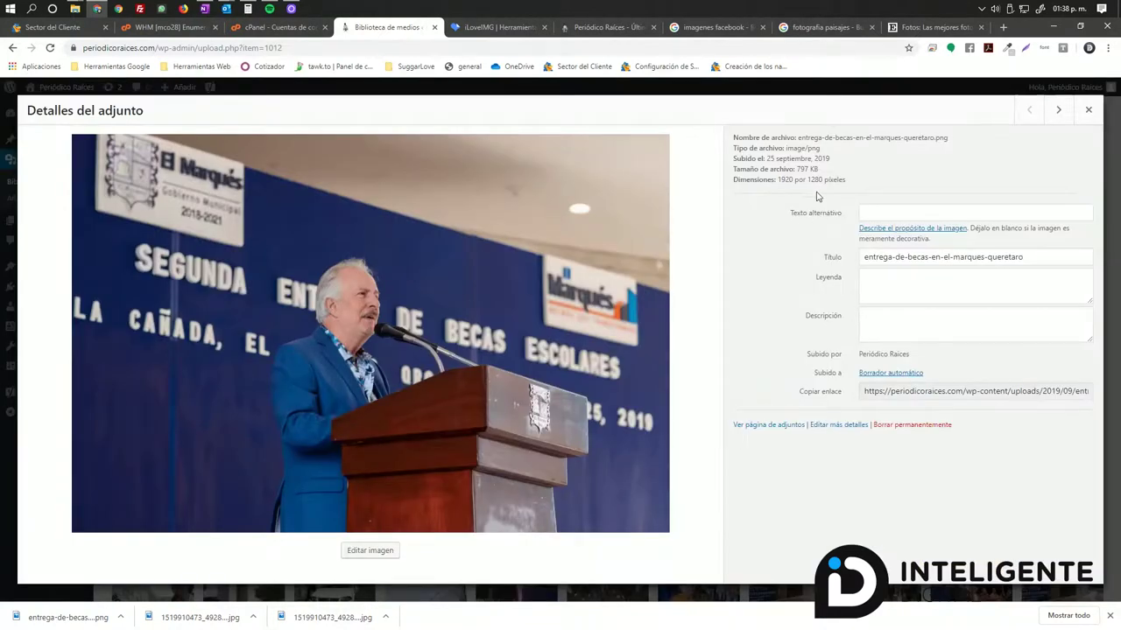
left_click_drag(796, 169, 858, 180)
left_click(1088, 110)
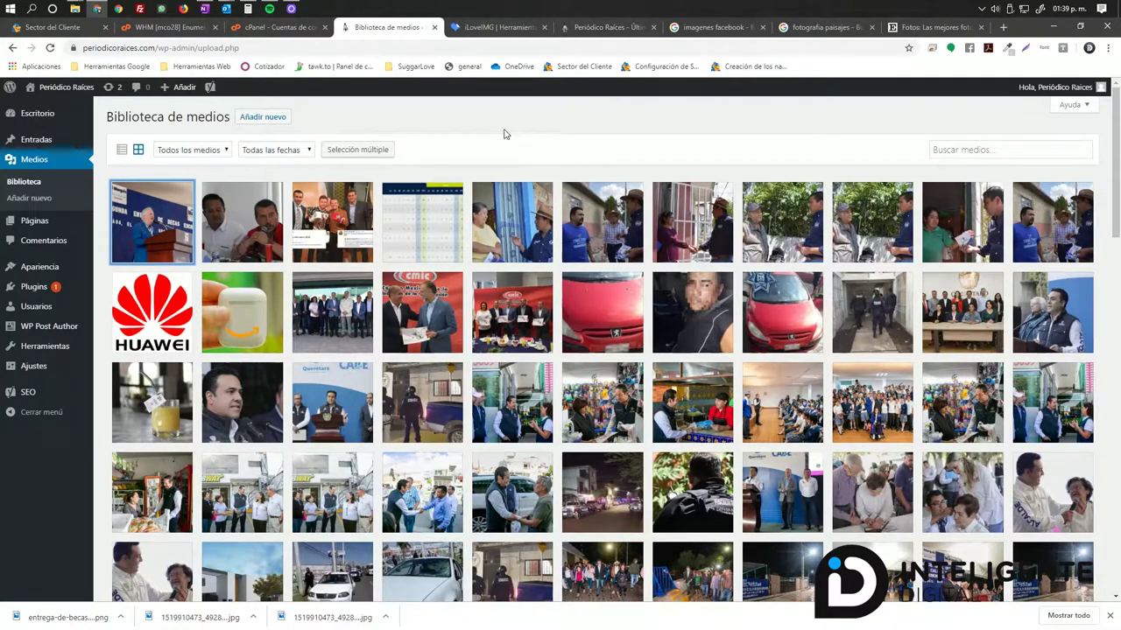
- Switch to iLoveIMG and load entrega-de-becas-en-el-marques-queretaro-1024x683 from Escritorio into the Recortar IMAGEN tool
left_click(487, 32)
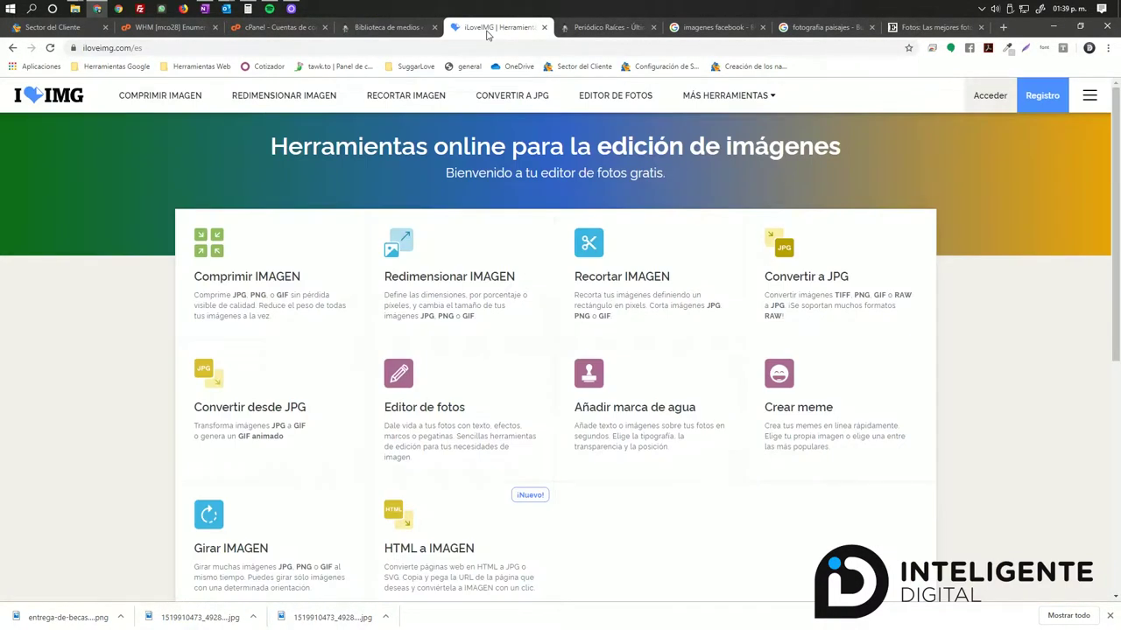
left_click(593, 277)
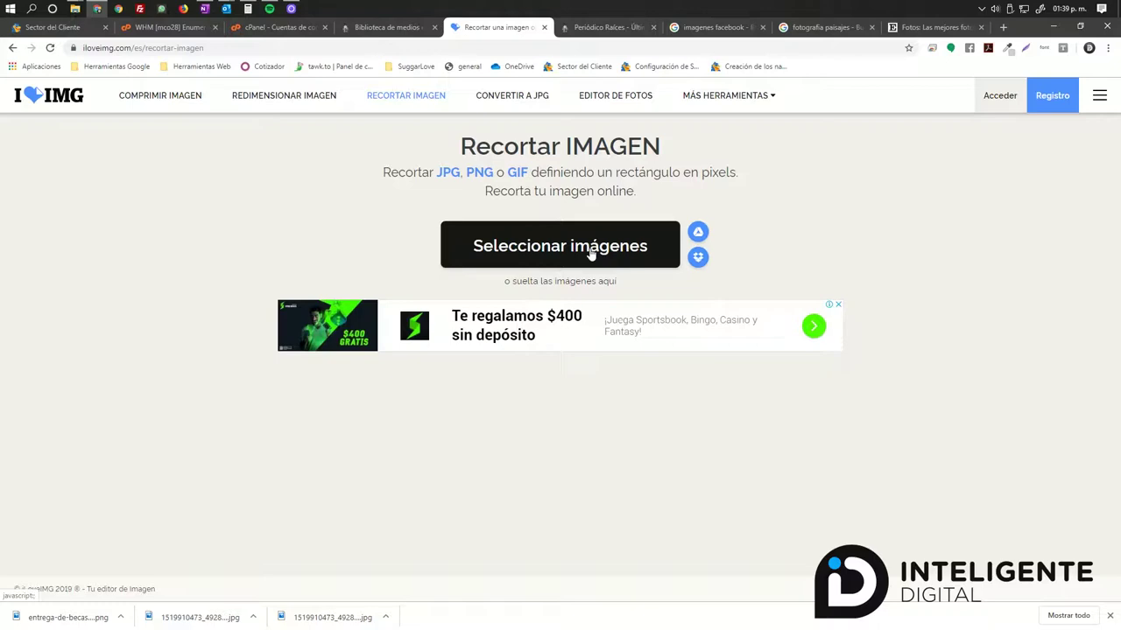
left_click(590, 252)
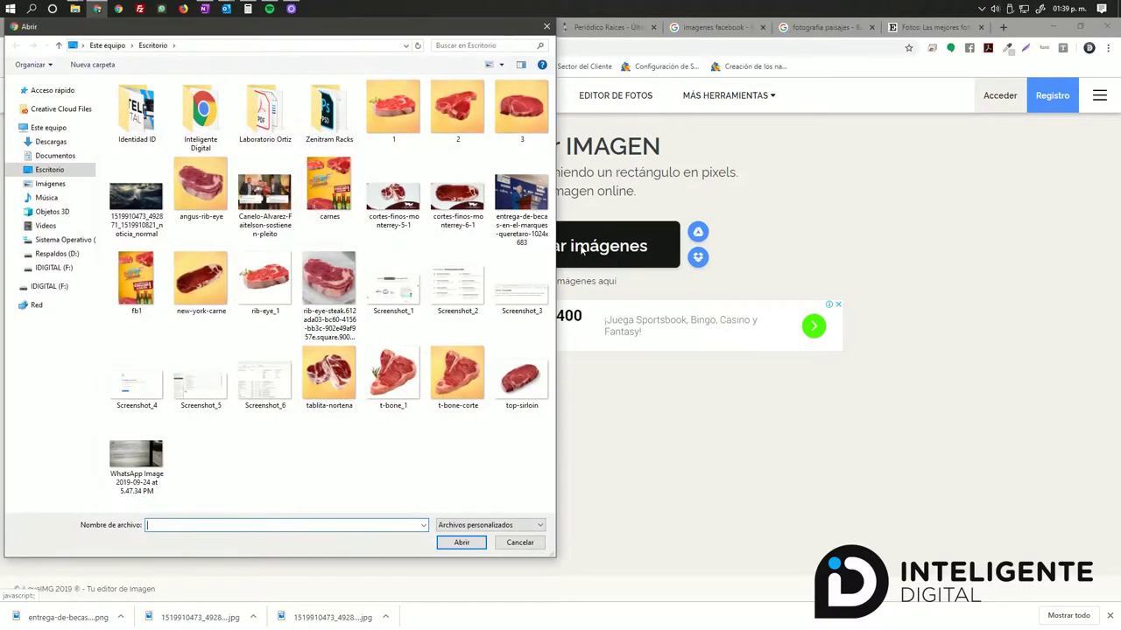
left_click(504, 207)
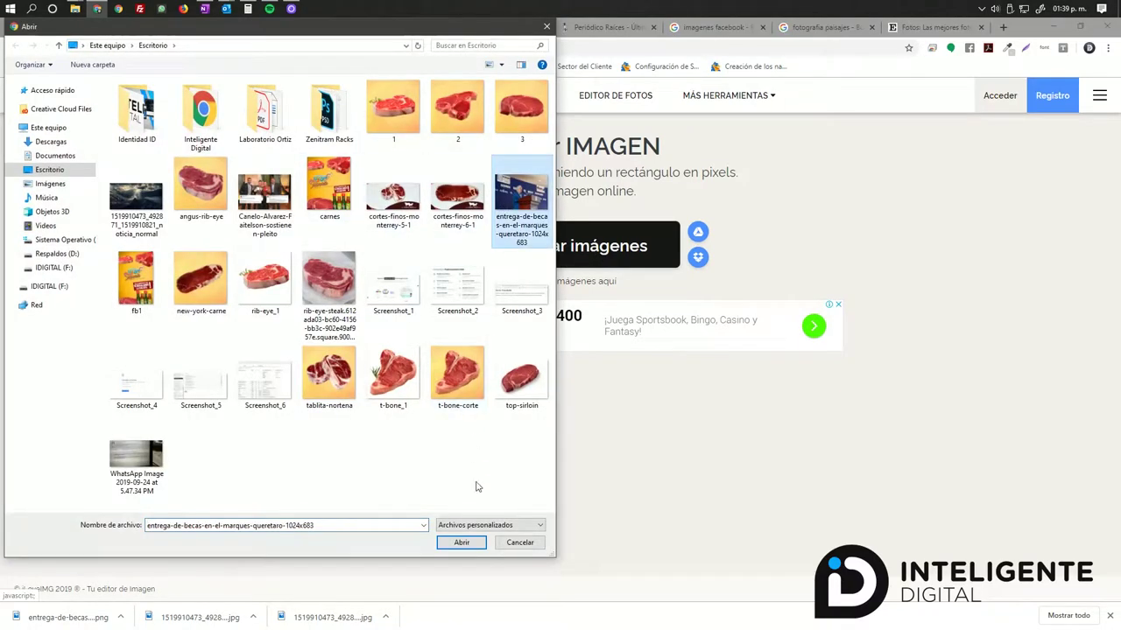
left_click(465, 541)
- Crop the image to a width of 1024 px and a height of 640 px
left_click(1091, 185)
type("1")
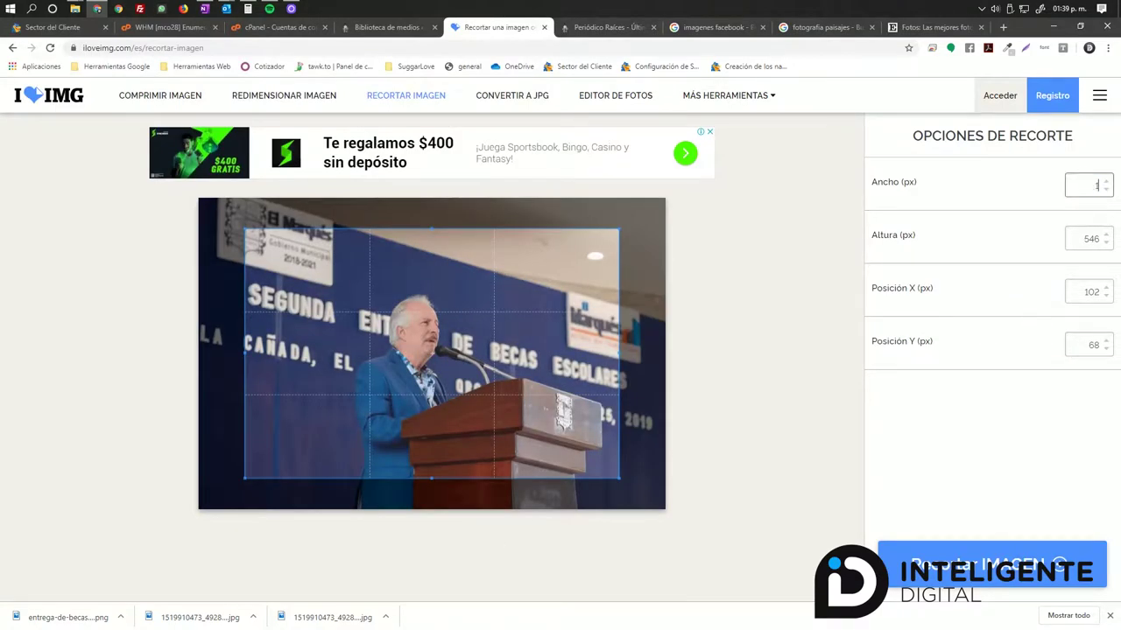
type("224")
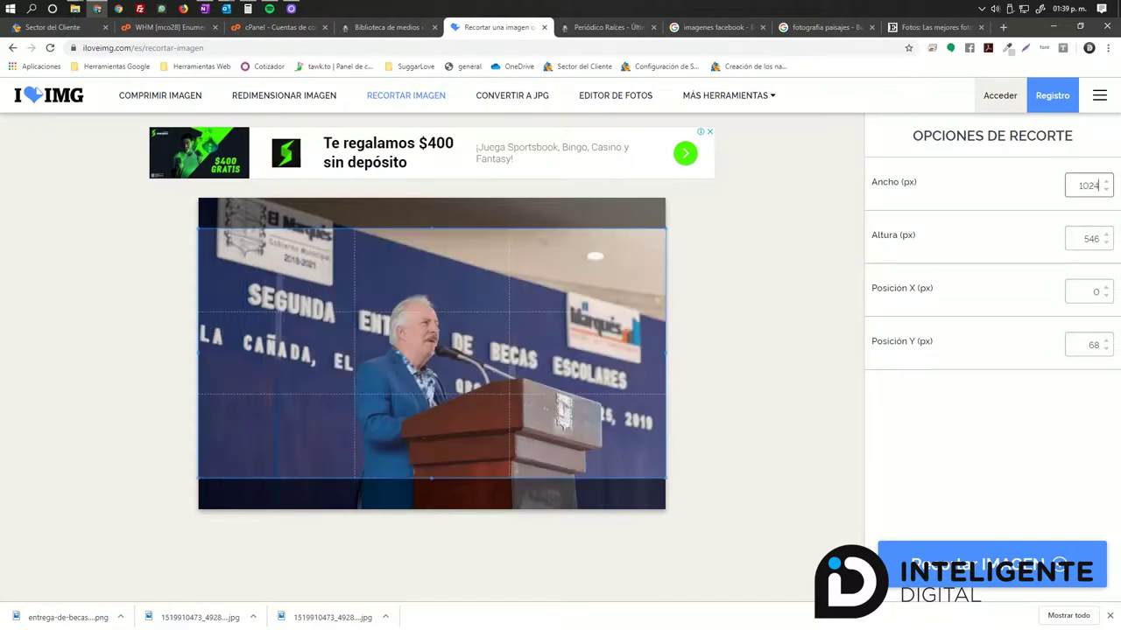
left_click(1086, 239)
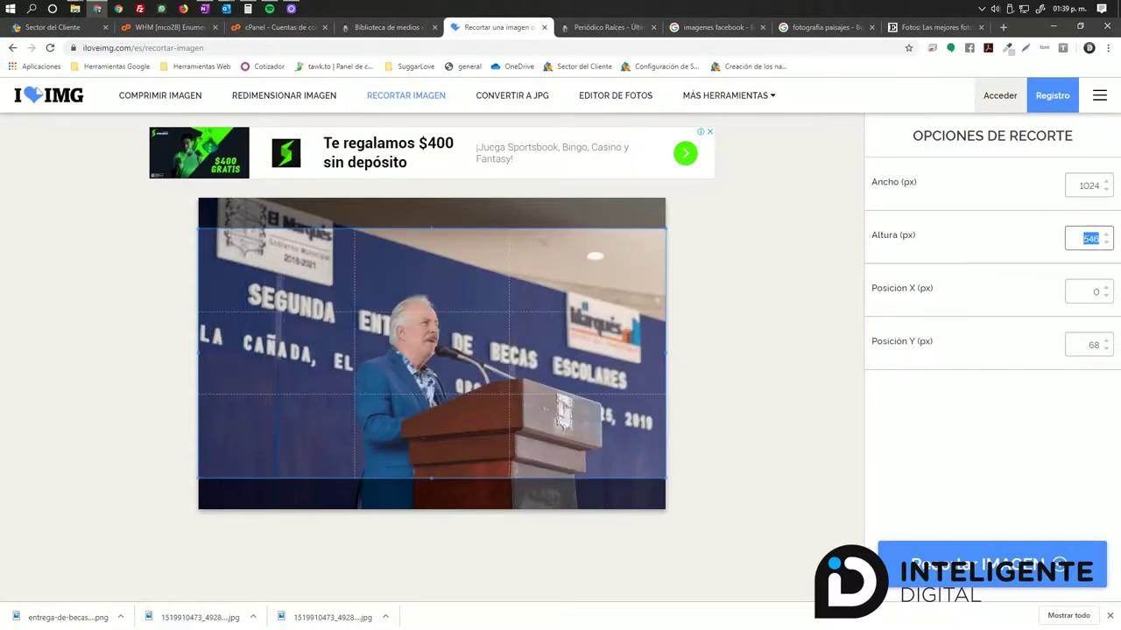
type("640")
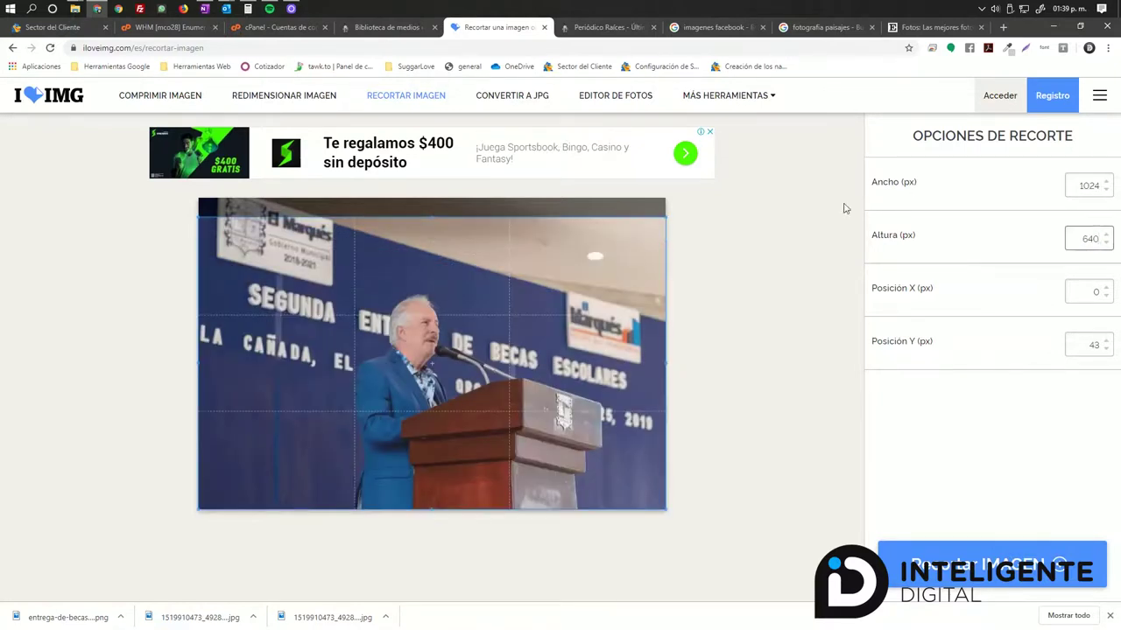
left_click_drag(516, 365, 539, 378)
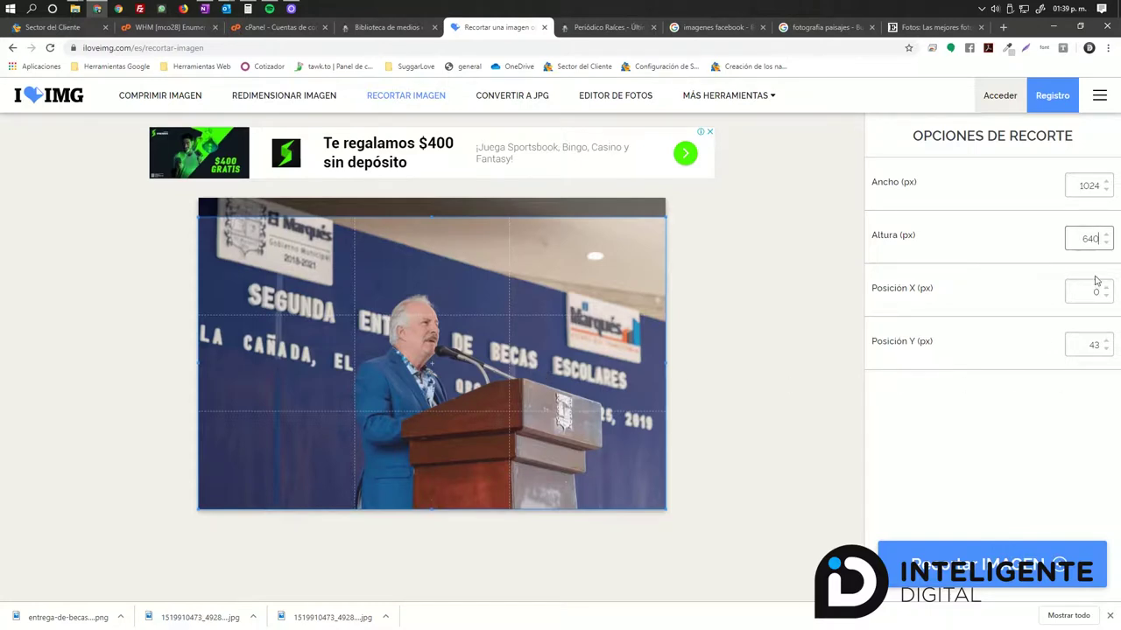
left_click(1030, 573)
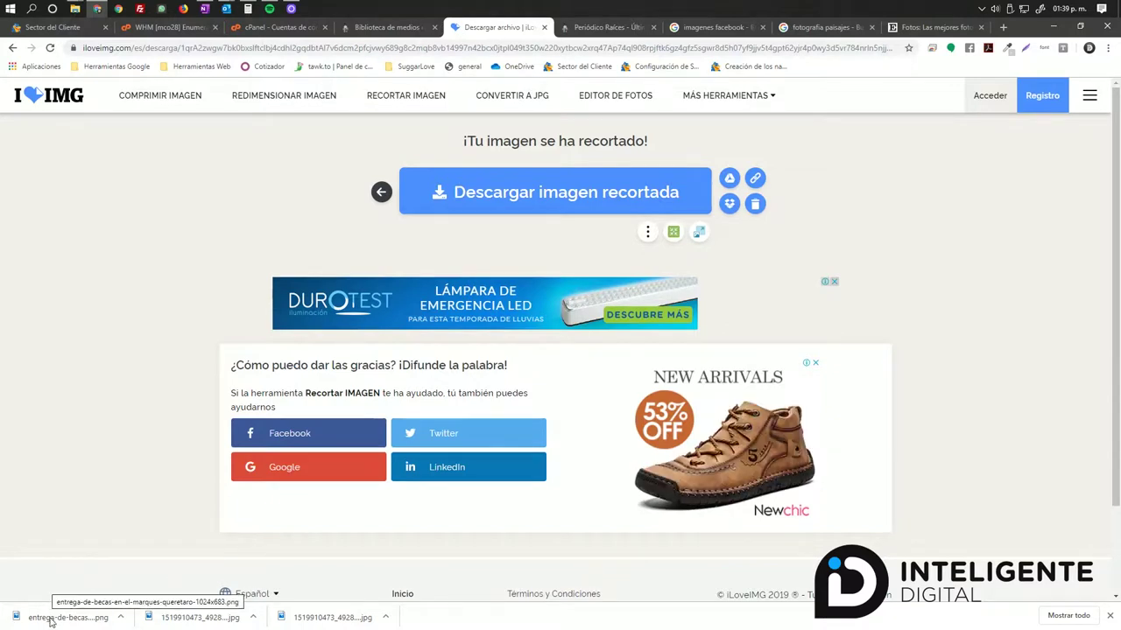
- Download the cropped image, open the downloaded file to preview it, and close the preview
left_click(542, 206)
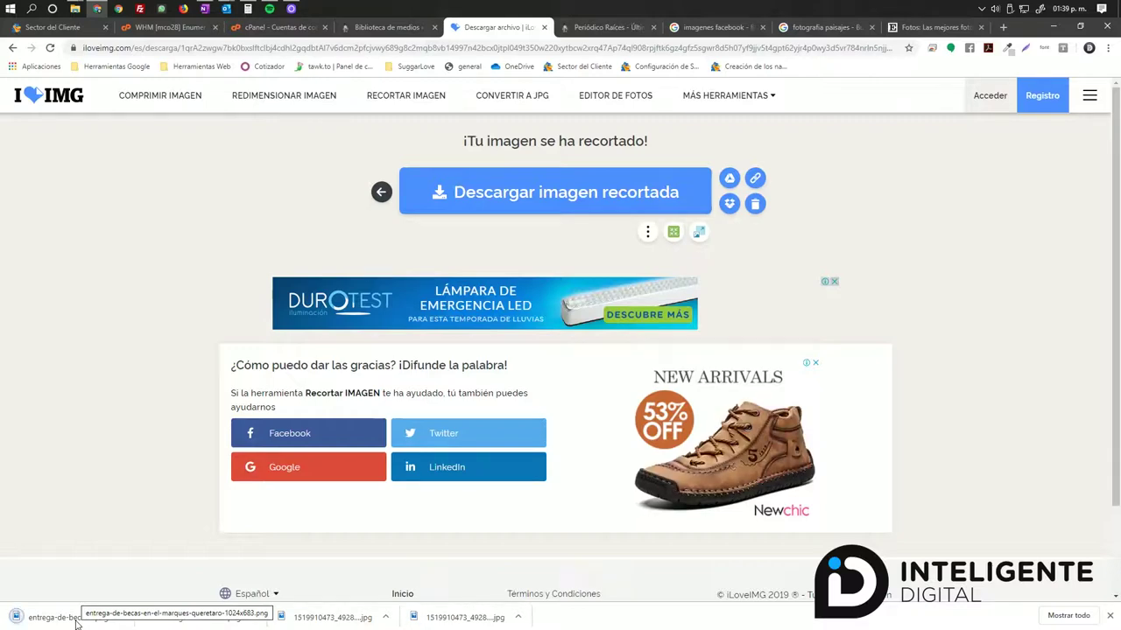
left_click(122, 623)
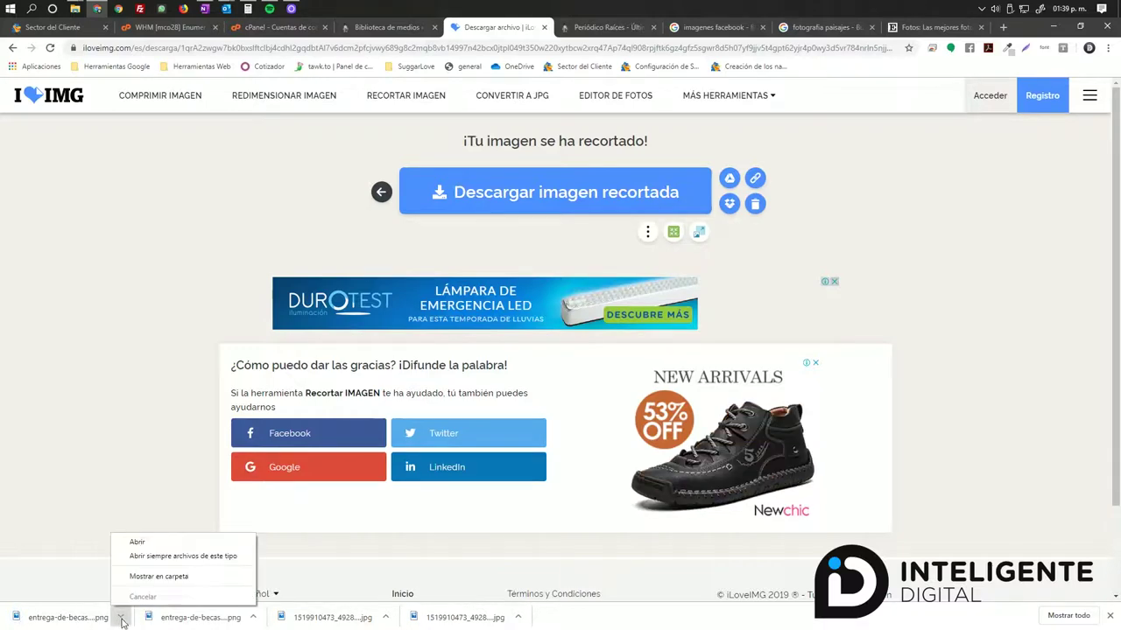
left_click(166, 541)
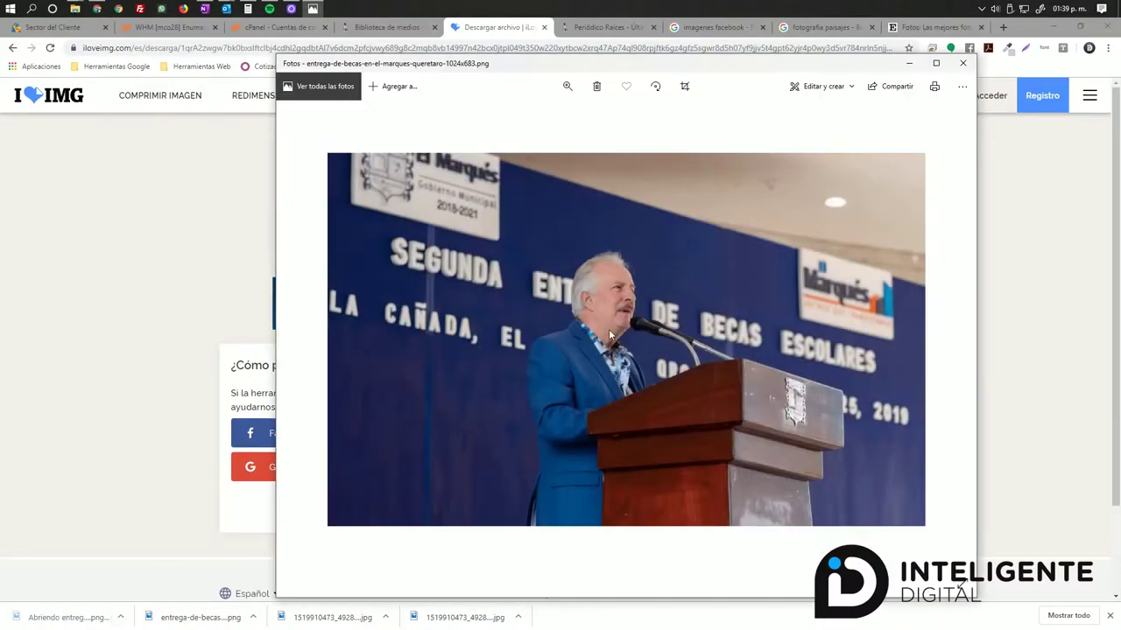
left_click(962, 63)
- Locate the downloaded cropped image in the Descargas folder, and close the folder window
left_click(120, 619)
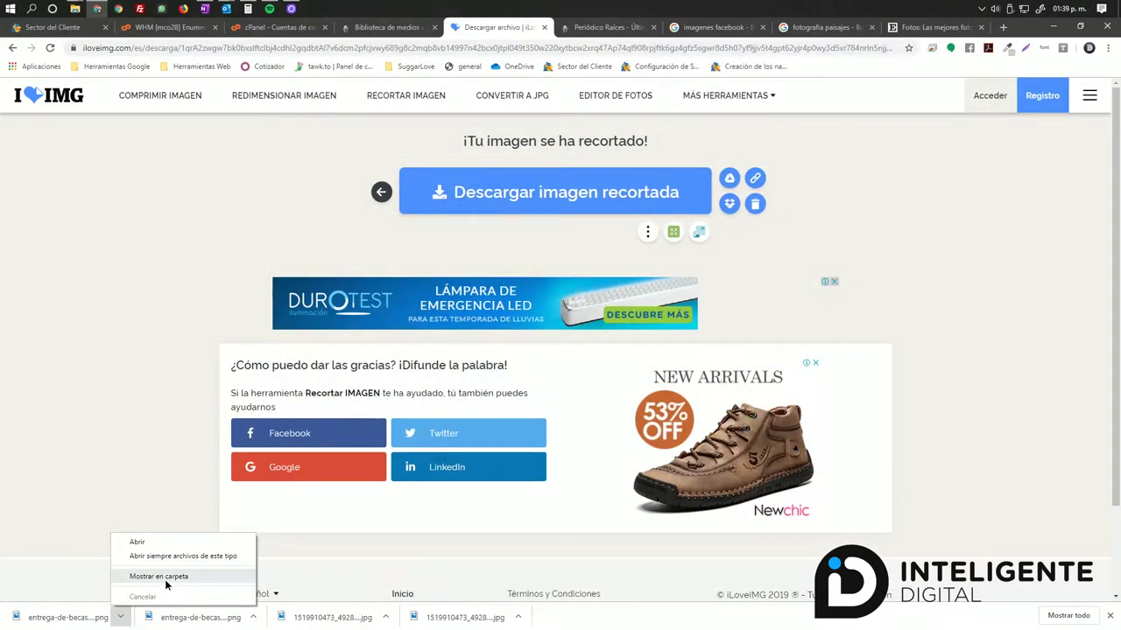
left_click(167, 582)
left_click(748, 382)
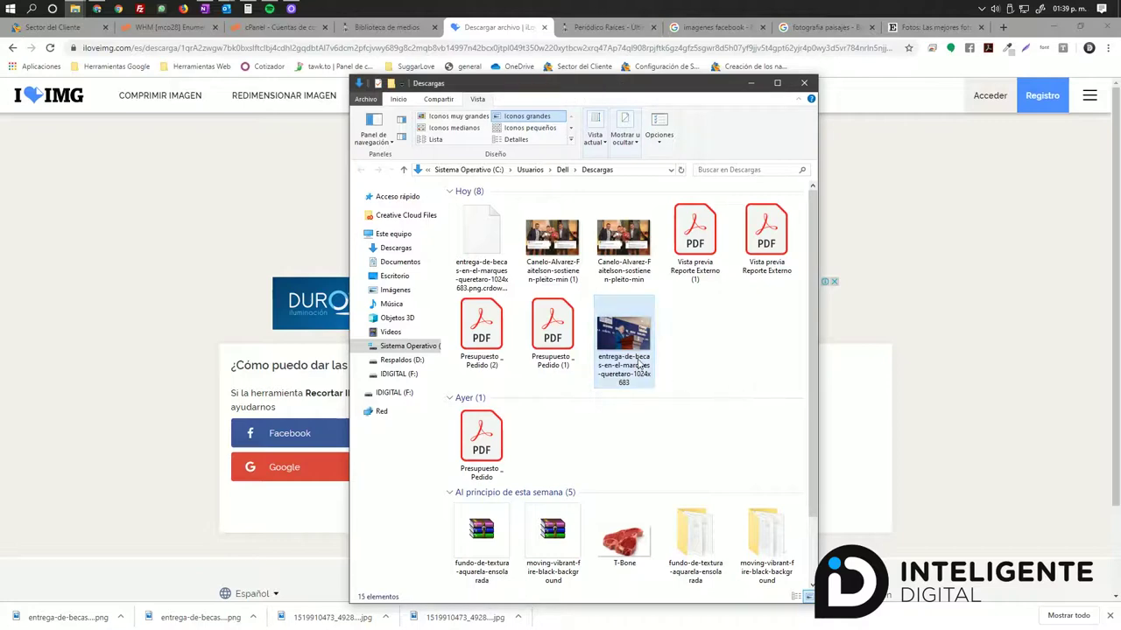
left_click_drag(748, 84, 671, 100)
left_click(674, 100)
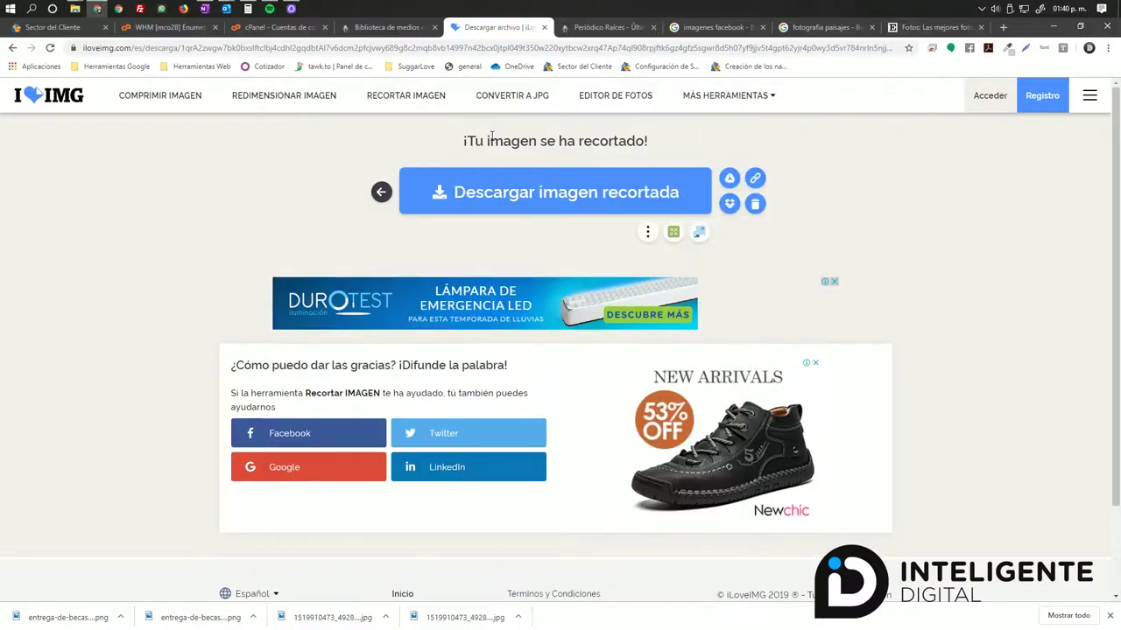
- Compress the cropped entrega-de-becas-en-el-marques-queretaro-1024x683 image from Descargas with the Comprimir IMAGEN tool
left_click(140, 98)
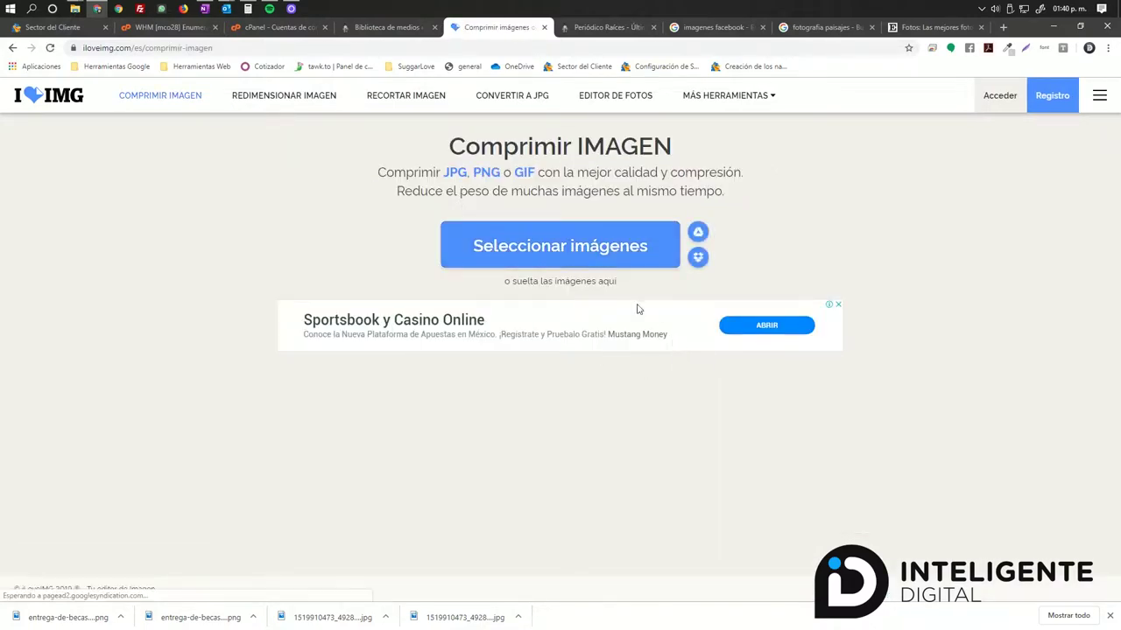
left_click(579, 251)
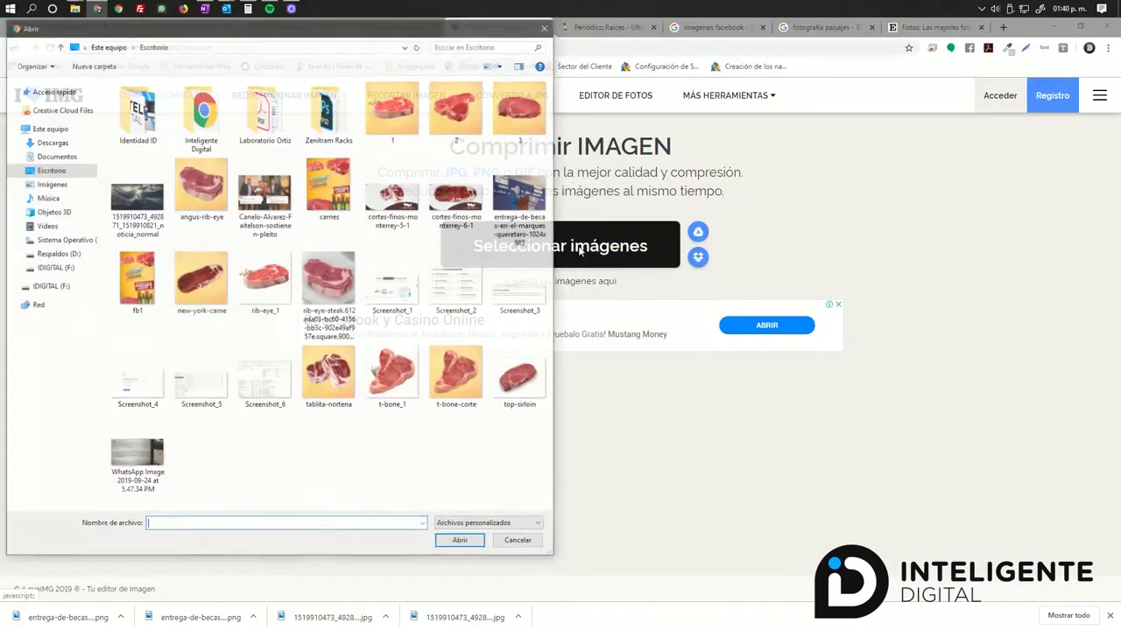
left_click(45, 142)
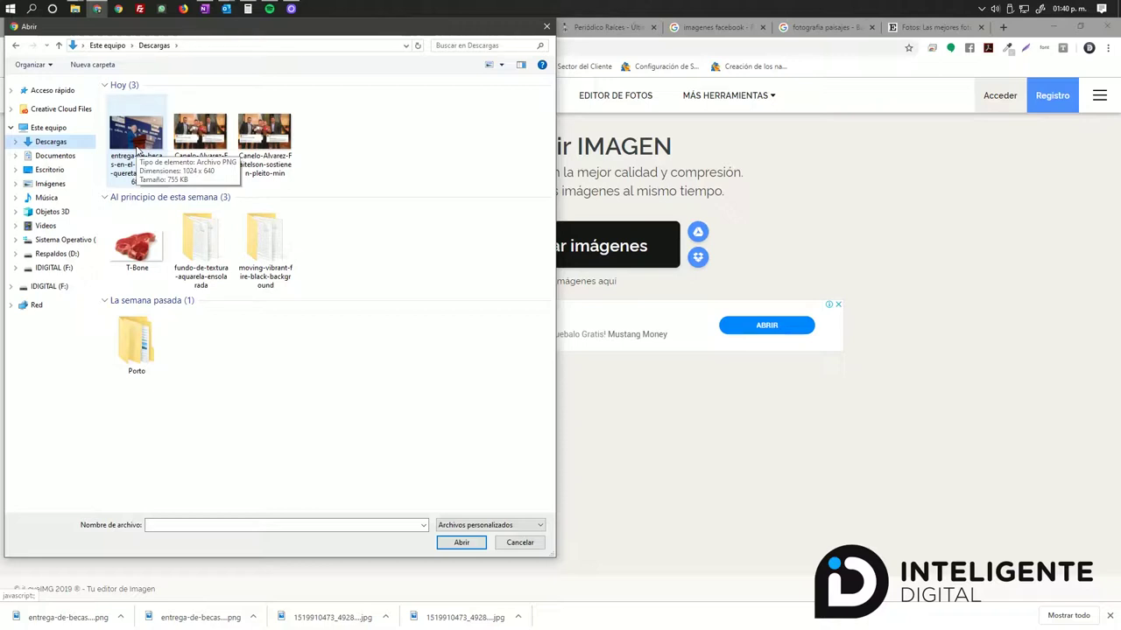
left_click(137, 151)
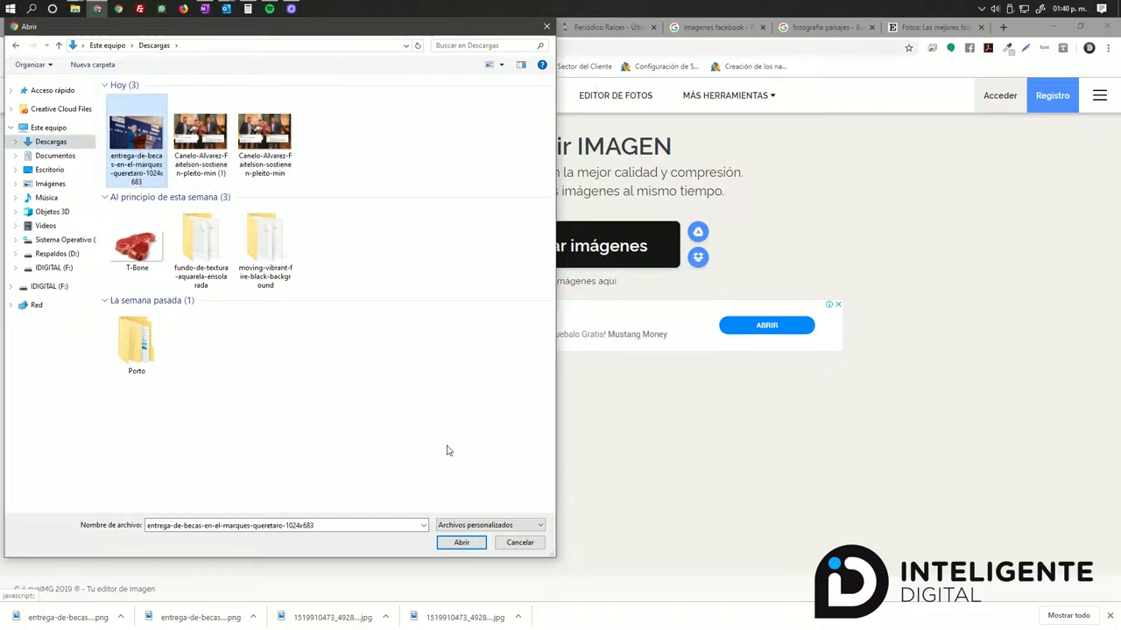
left_click(461, 542)
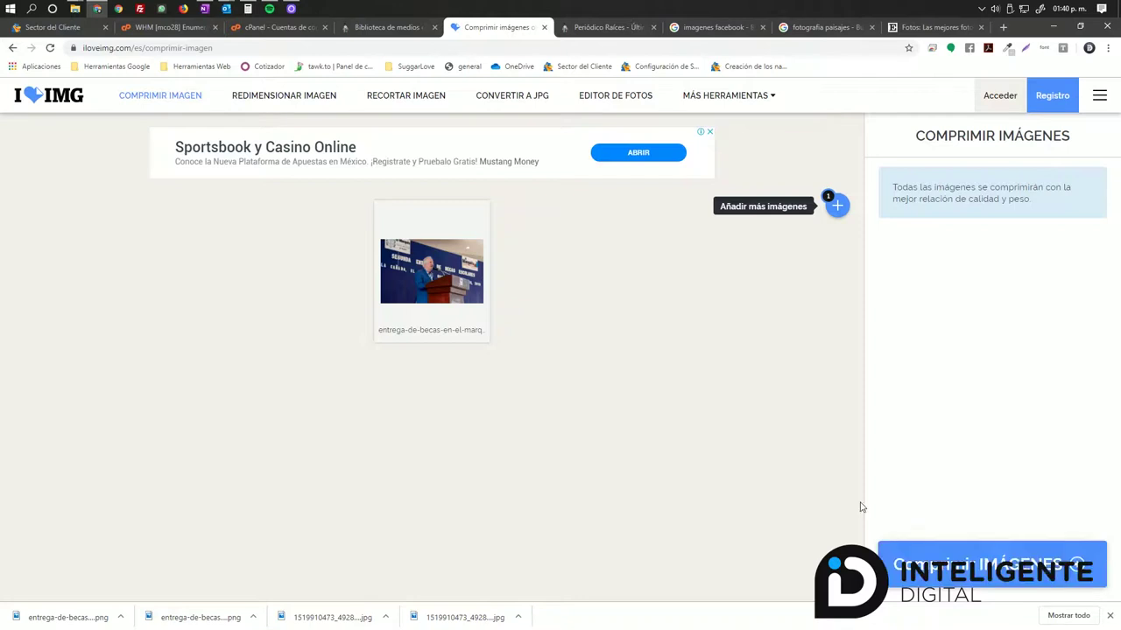
left_click(982, 561)
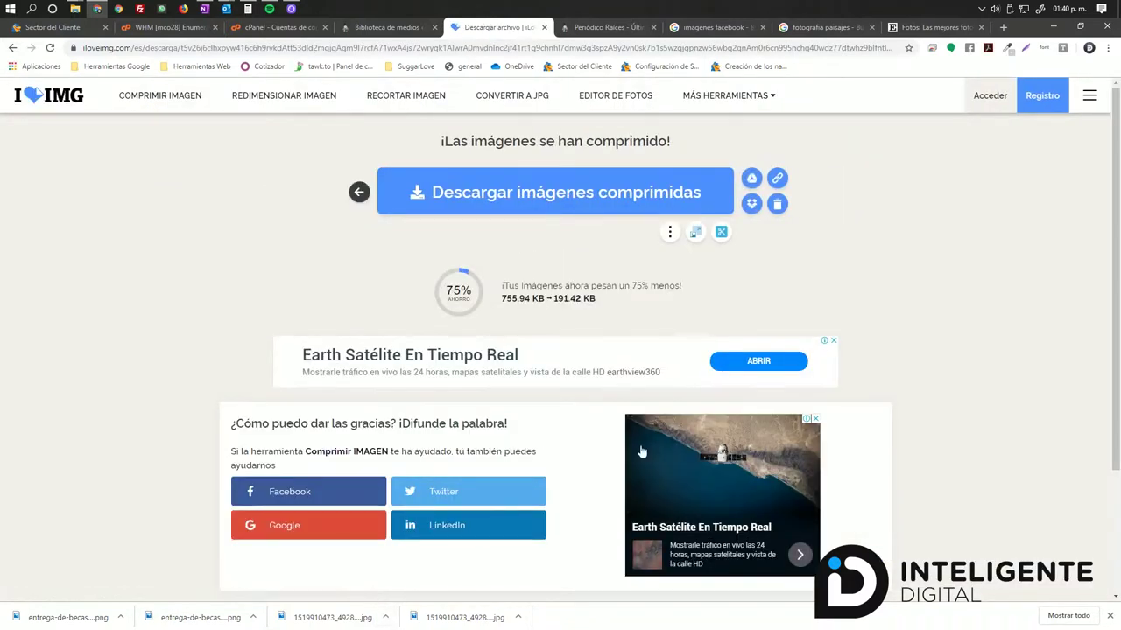
- Highlight the compressed file size and the savings percentage, and download the compressed image
left_click_drag(502, 298, 602, 307)
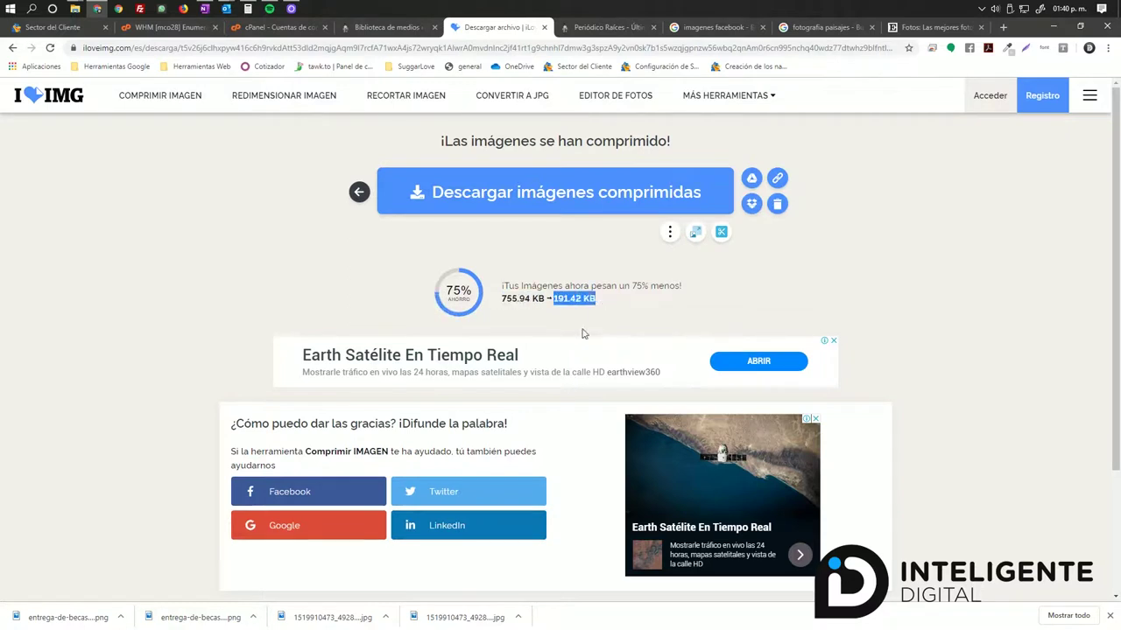
left_click_drag(446, 289, 485, 293)
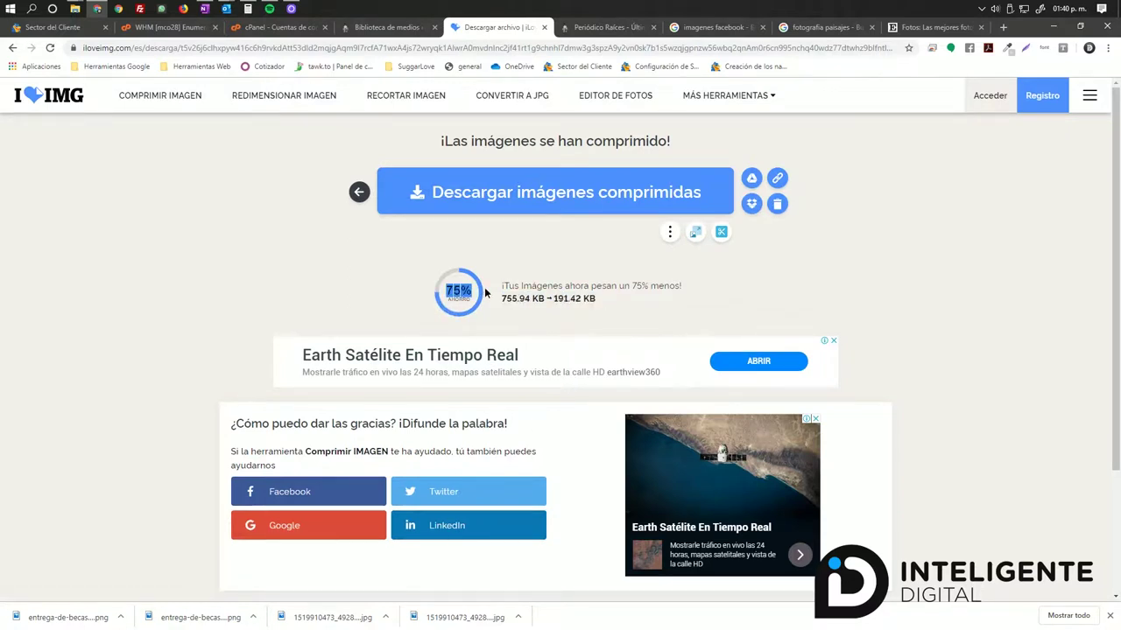
left_click(556, 191)
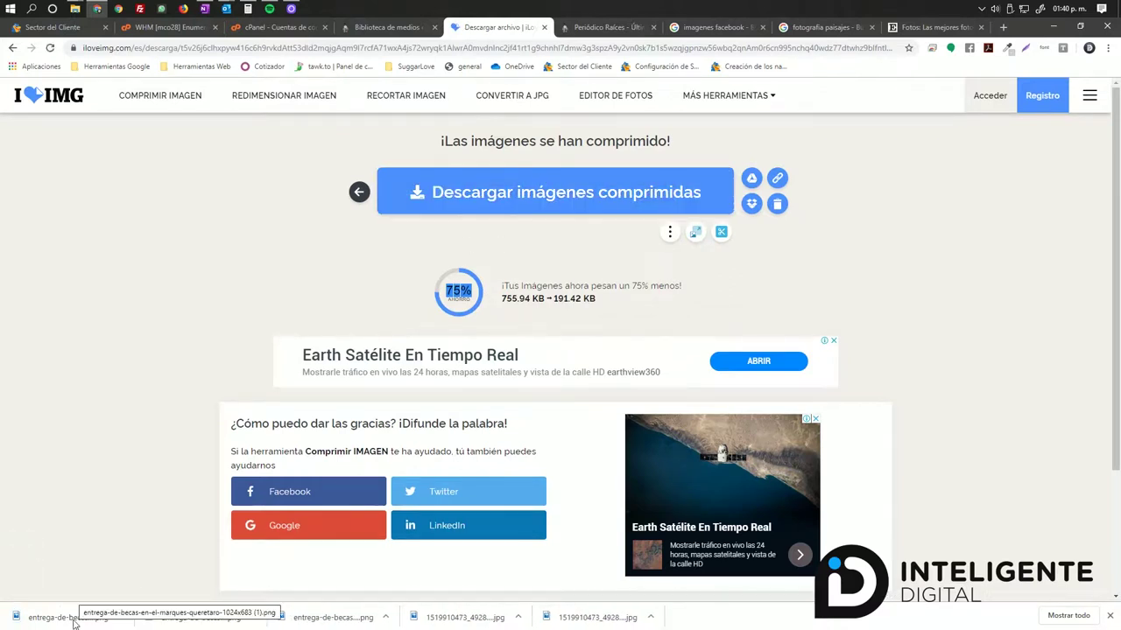
- Delete the uncompressed entrega-de-becas-en-el-marques-queretaro-1024x683 image from the Descargas folder, keeping the copy that ends in (1)
mouse_move(77, 11)
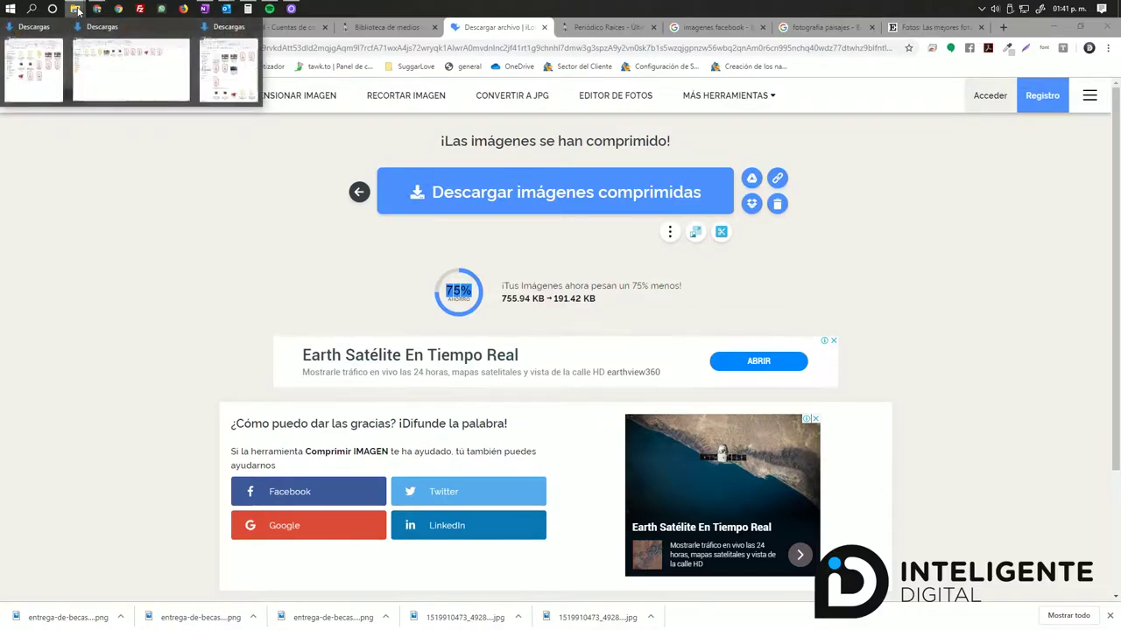
left_click(122, 68)
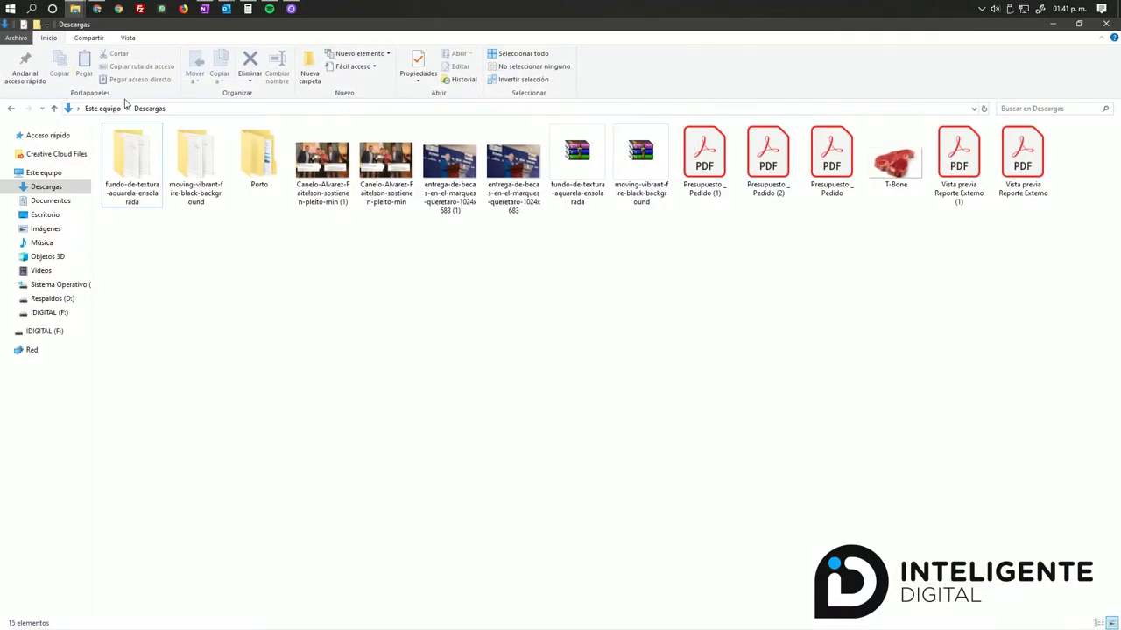
left_click(446, 197)
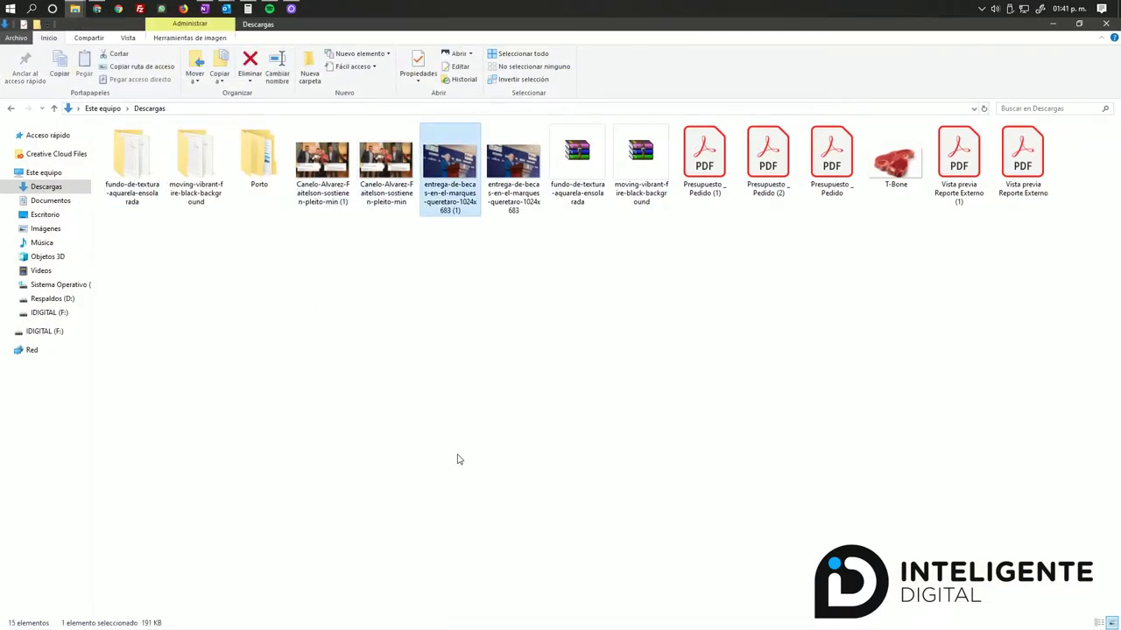
left_click(511, 189)
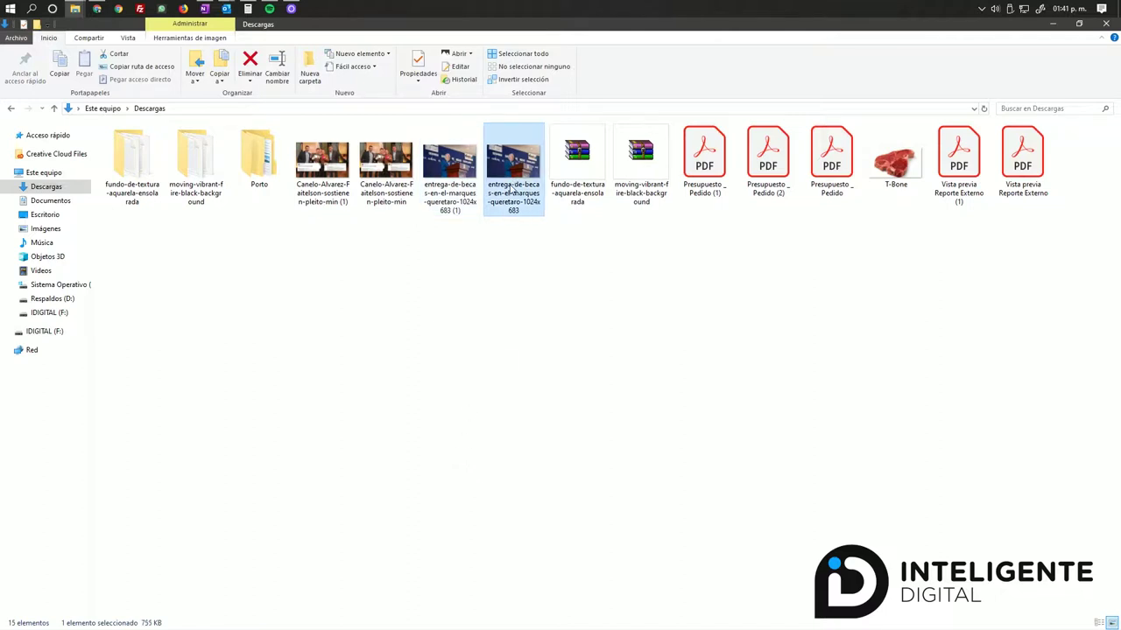
key("Delete")
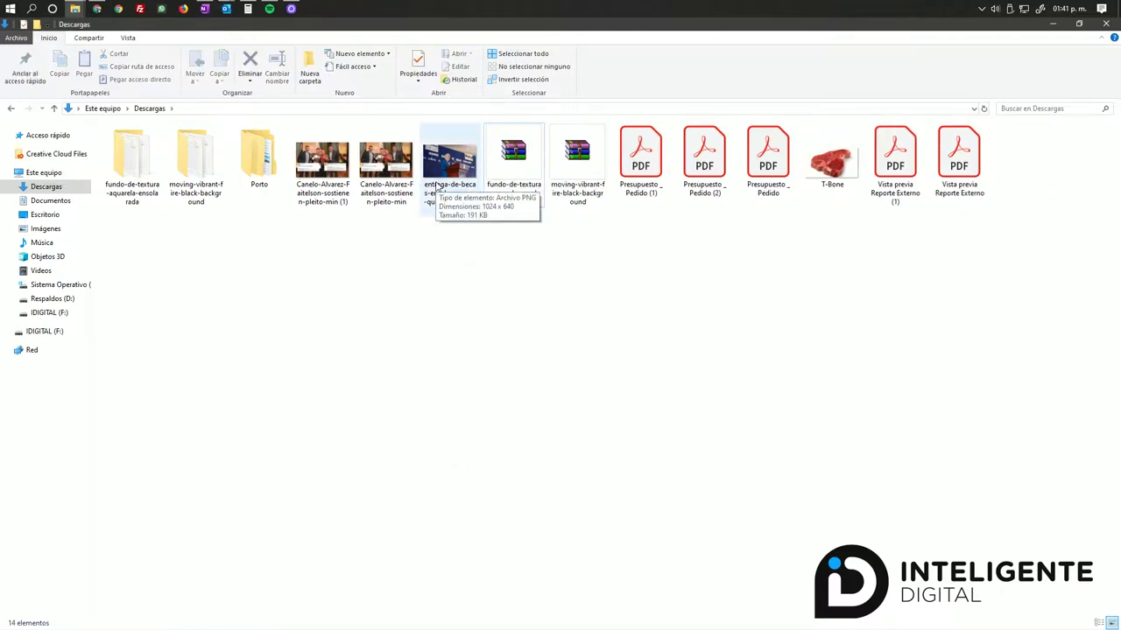
- Preview the compressed image, close the preview, and rename the file as entrega-de-becas-en-el-marques-queretaro
double_click(438, 175)
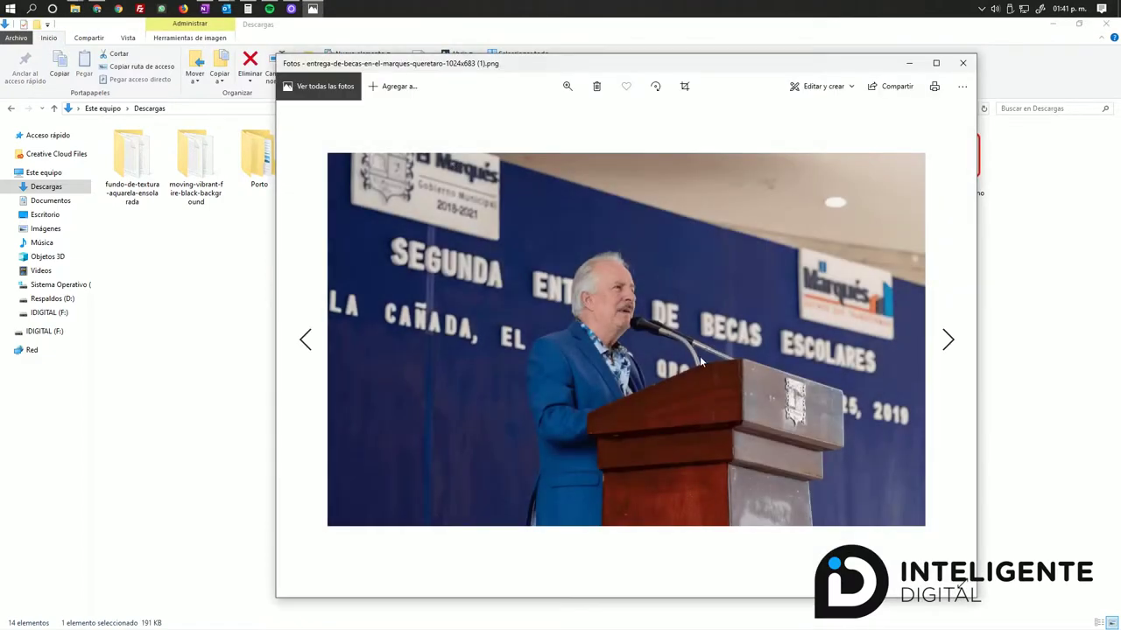
left_click(962, 63)
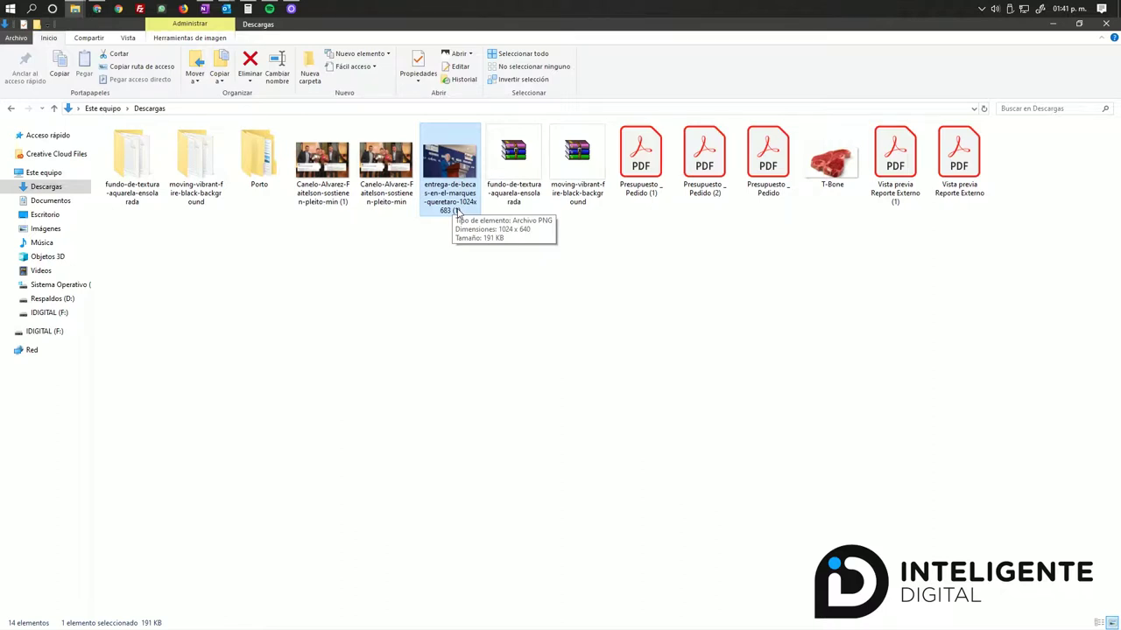
left_click(456, 212)
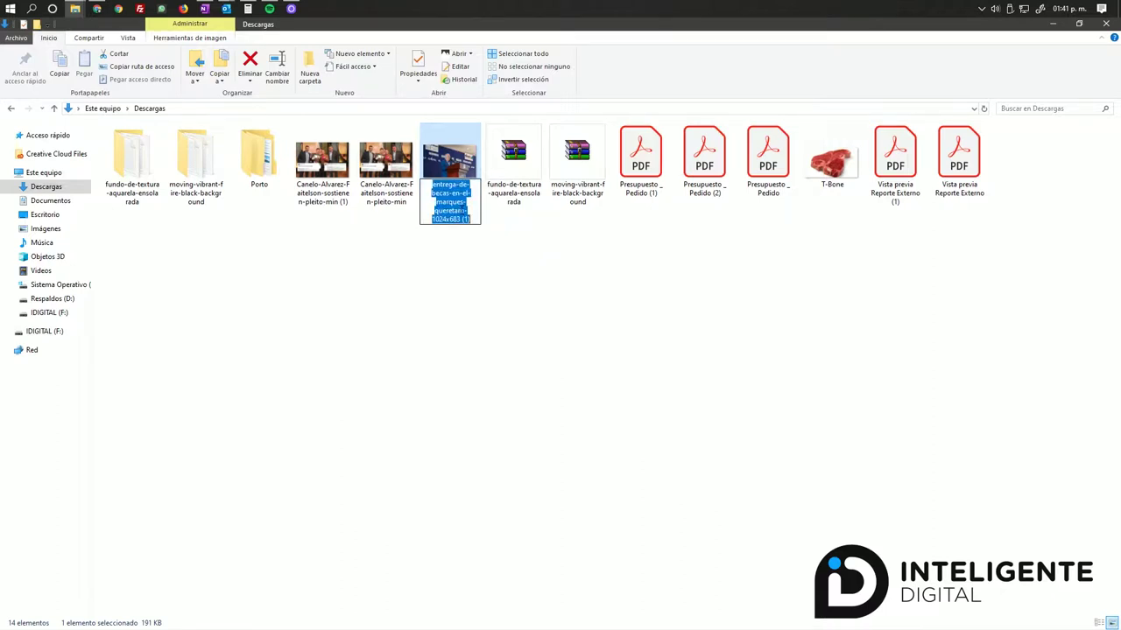
left_click(473, 219)
left_click_drag(449, 219, 431, 219)
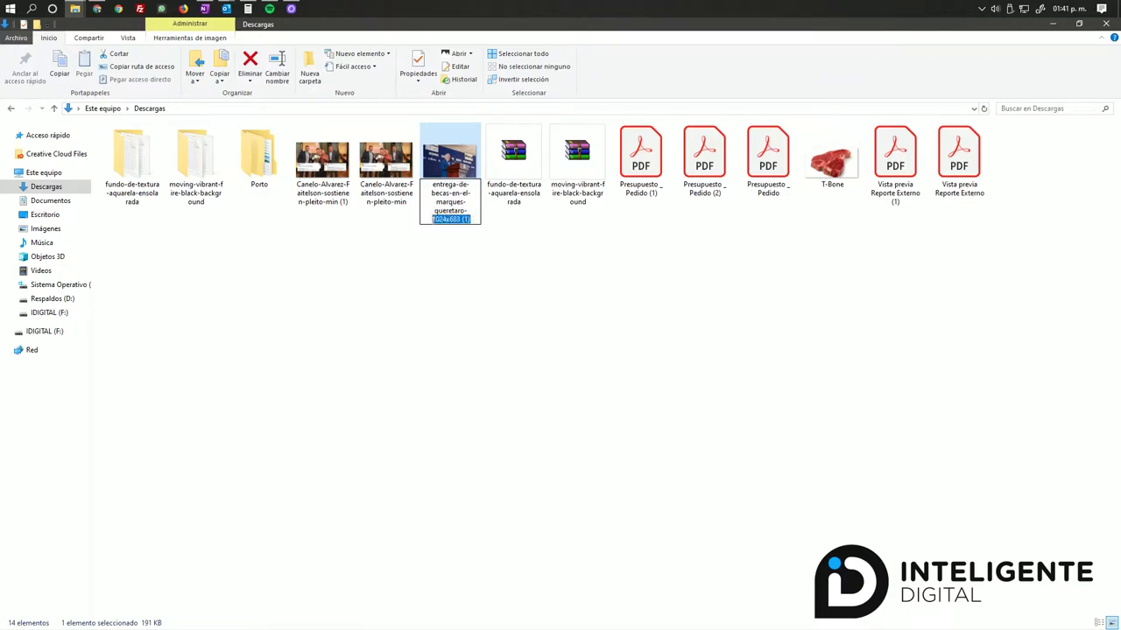
key("BackSpace")
key("BackSpace")
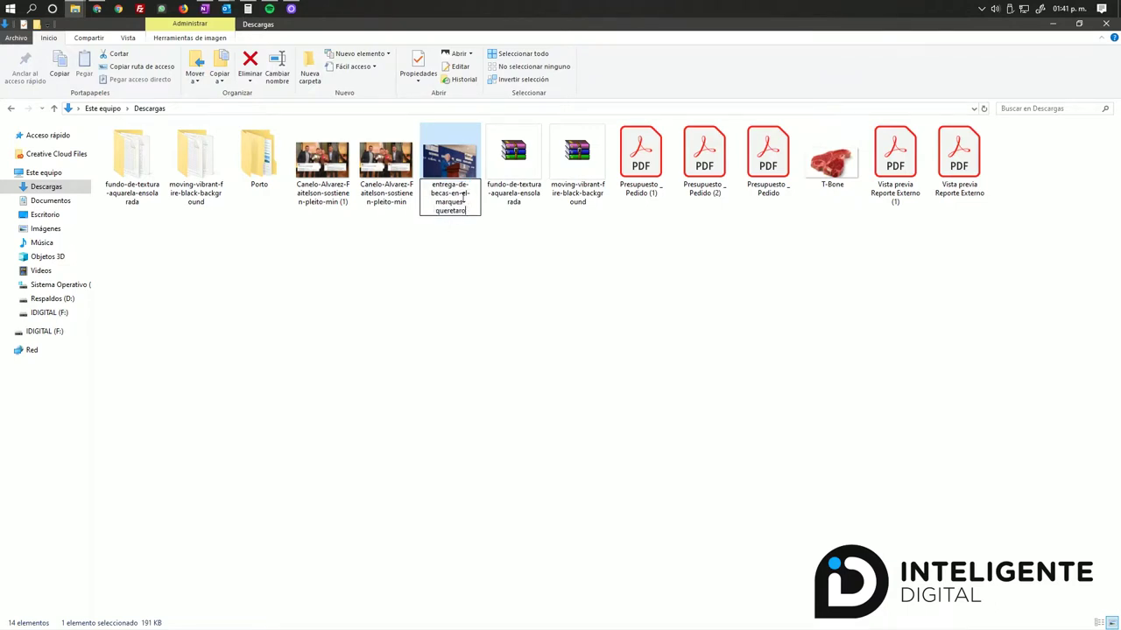
left_click_drag(432, 184, 464, 211)
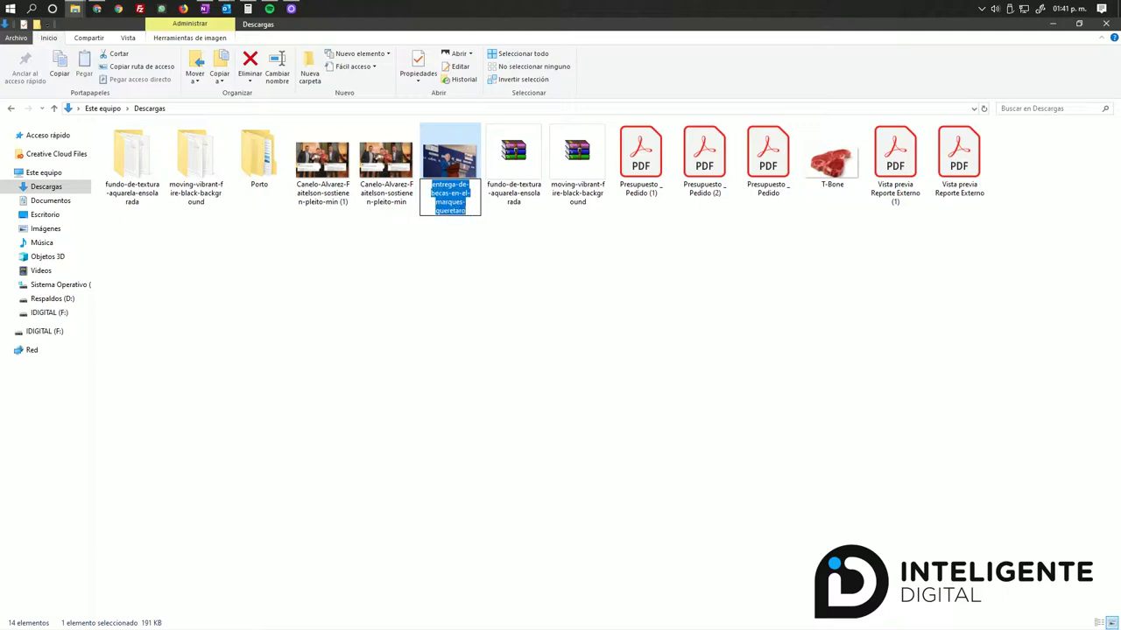
left_click(470, 211)
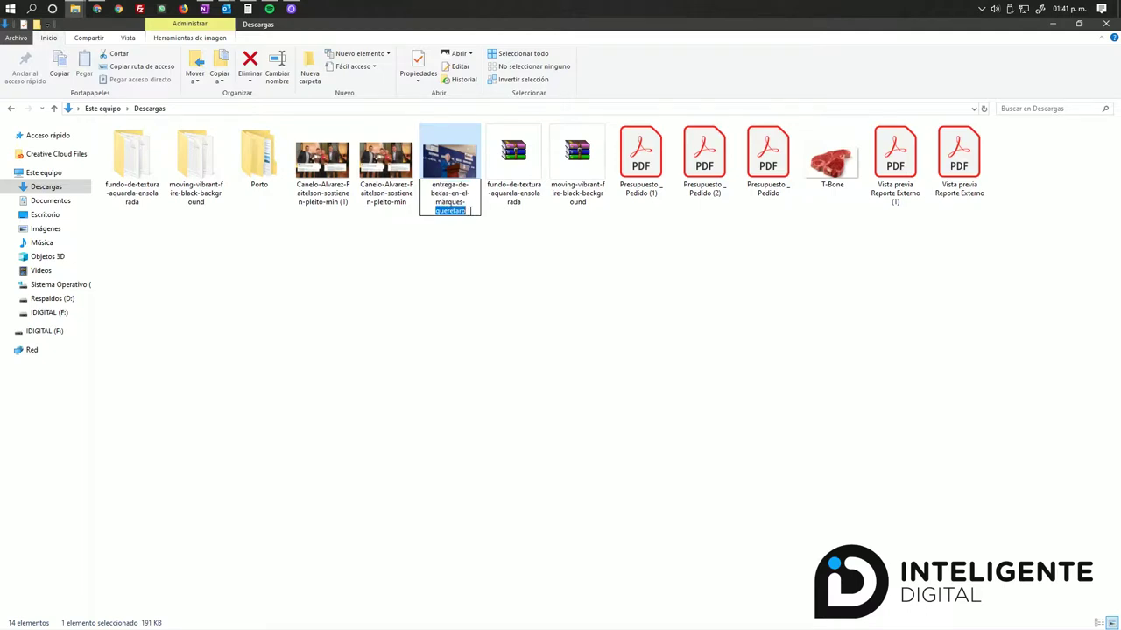
left_click(476, 248)
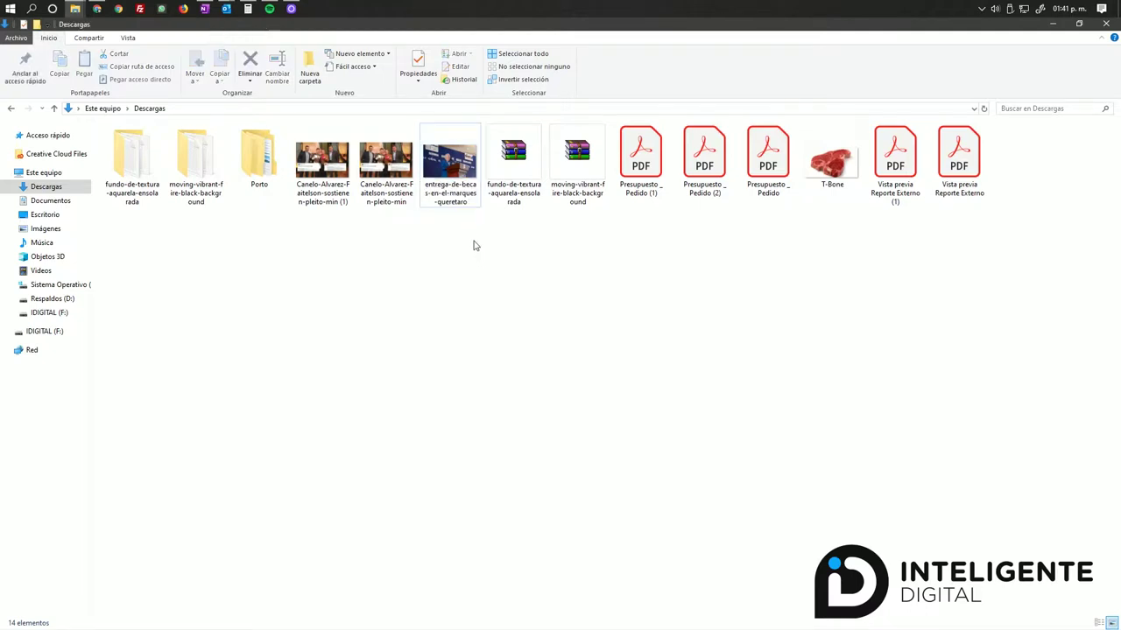
left_click(447, 191)
left_click(449, 189)
left_click(450, 186)
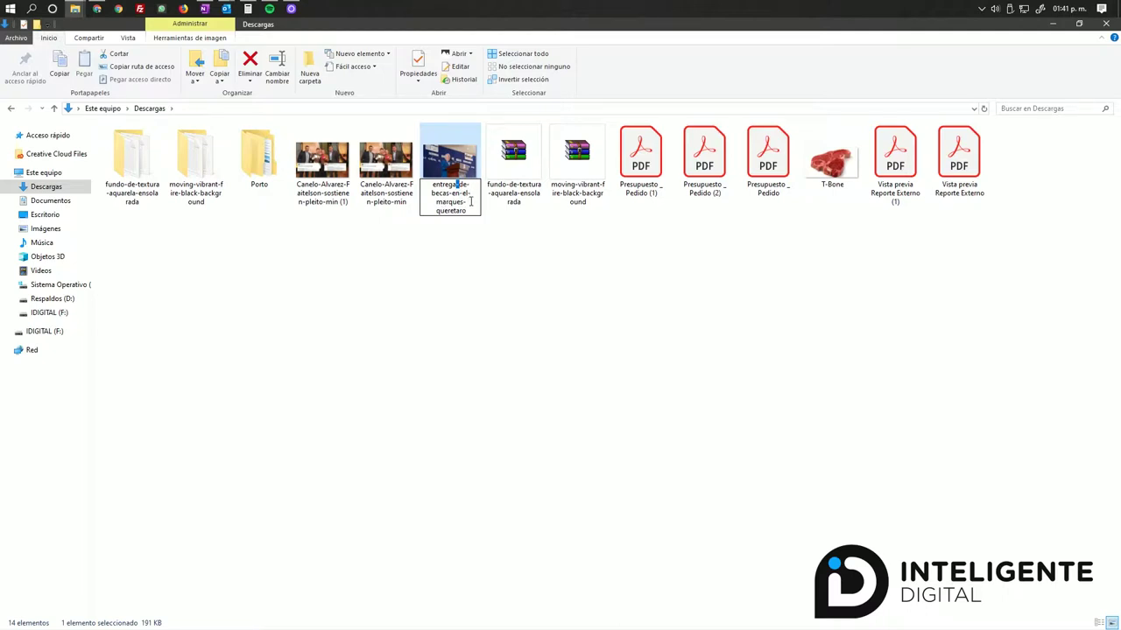
left_click(521, 273)
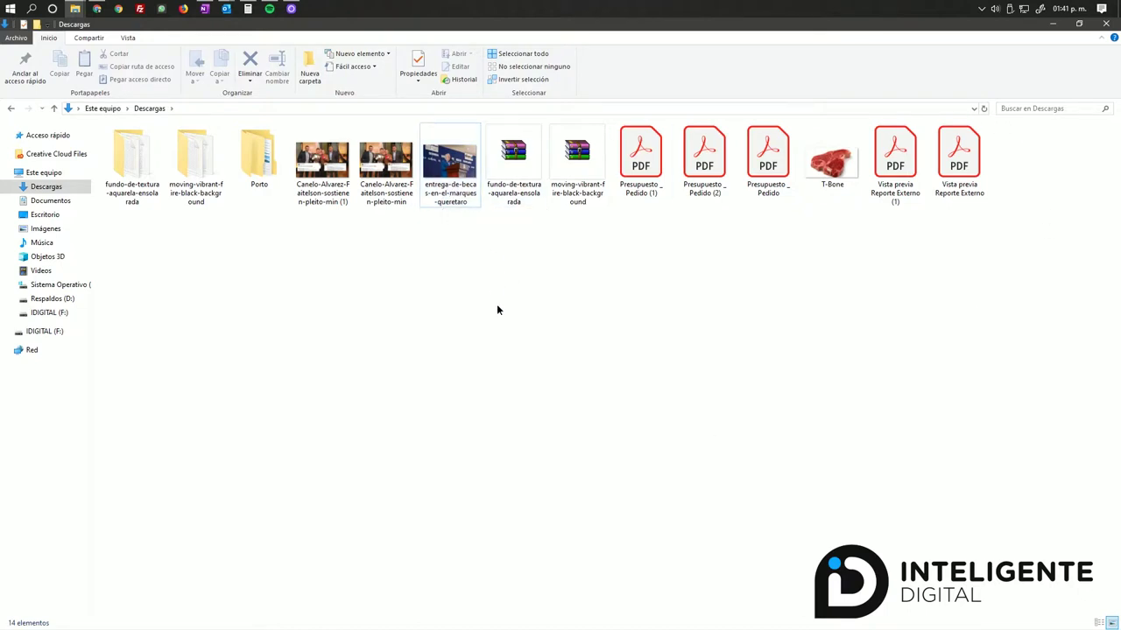
left_click(452, 203)
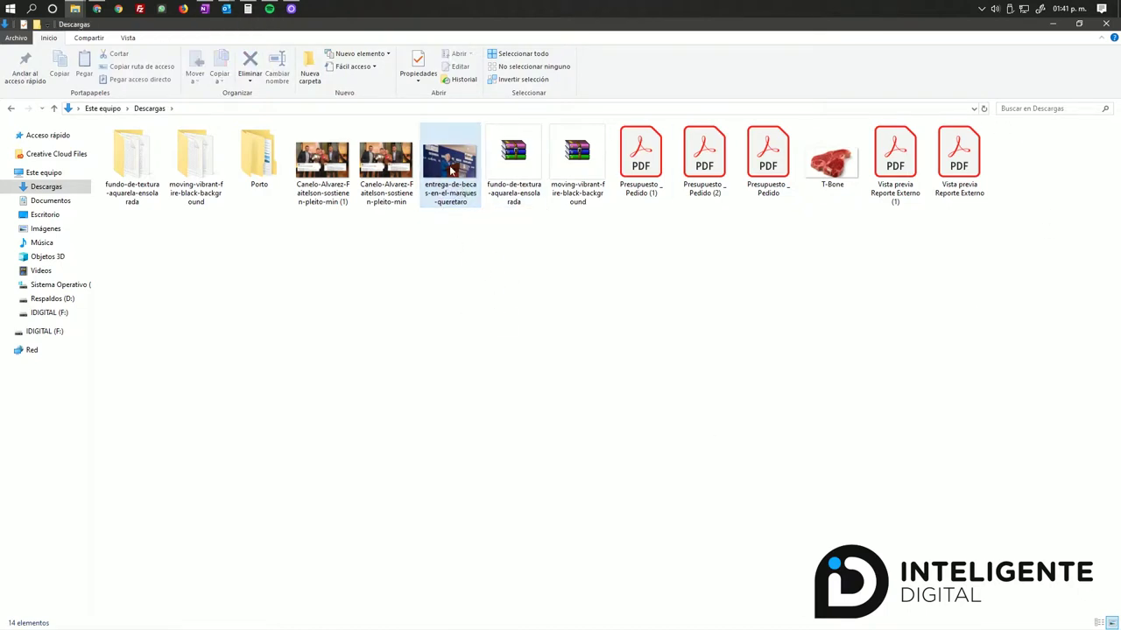
left_click(470, 248)
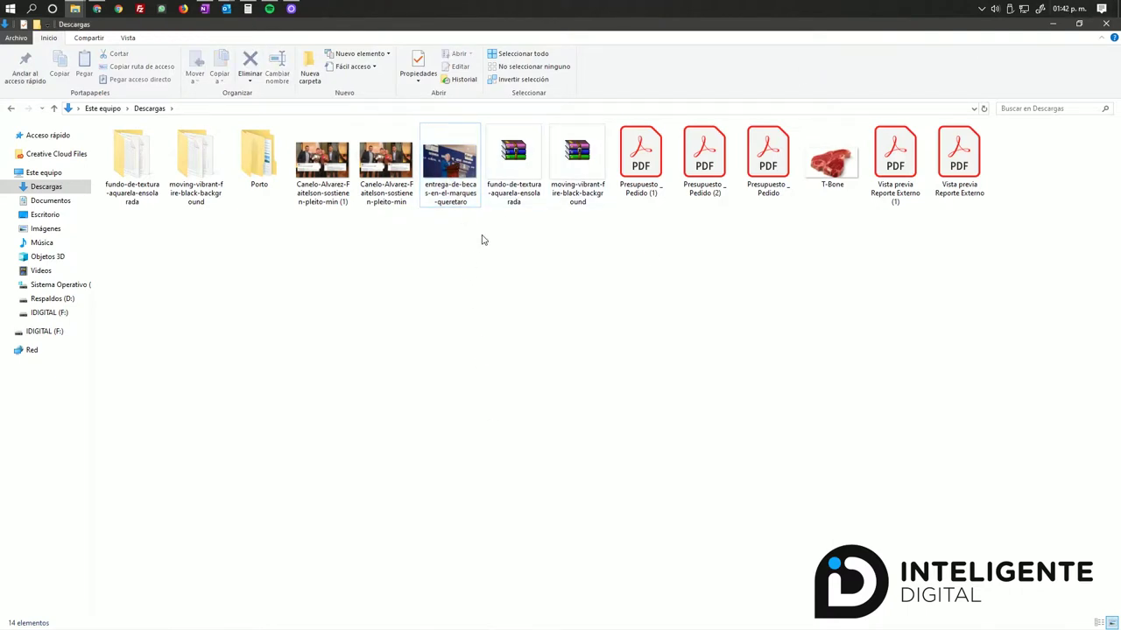
left_click(477, 203)
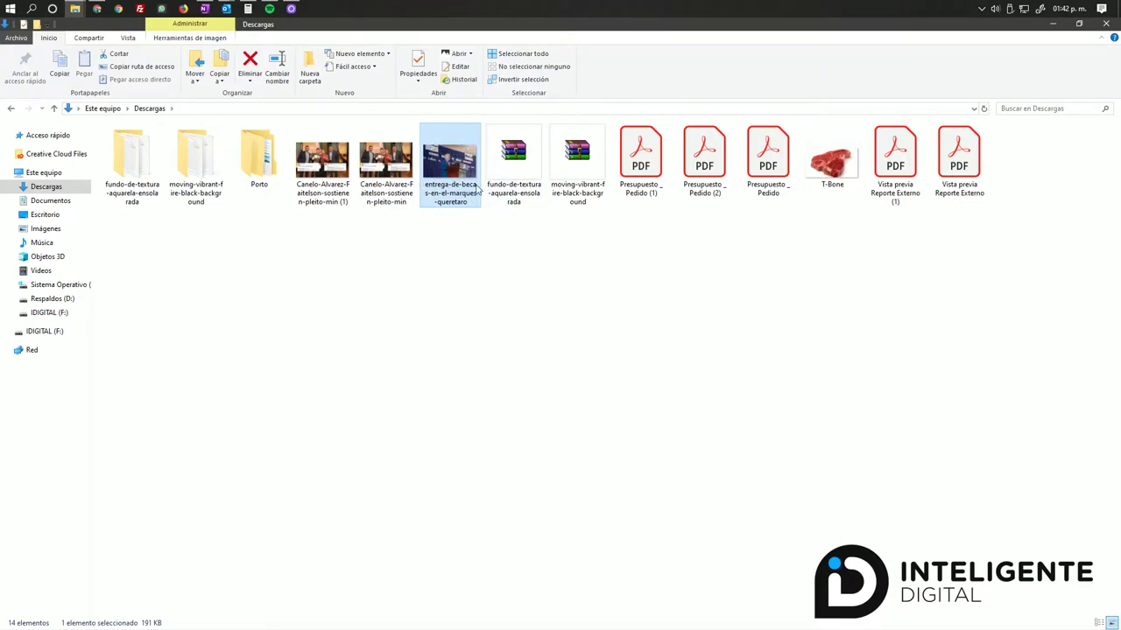
left_click(525, 316)
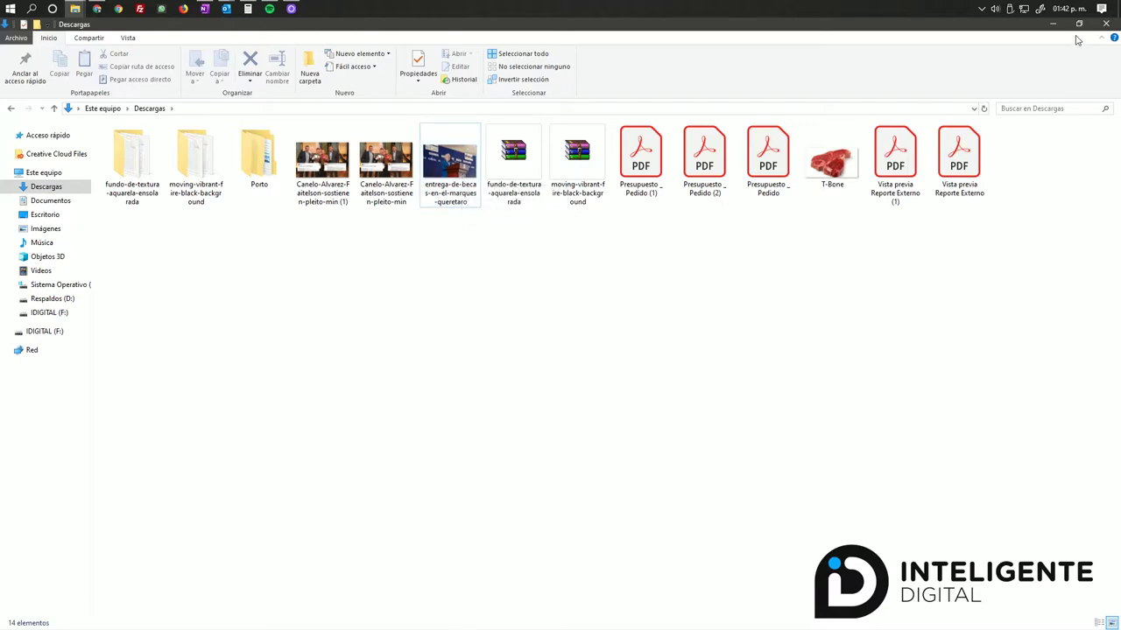
- Minimize the Descargas folder, switch back to the WordPress media library and open the podium speaker photo
left_click(1044, 25)
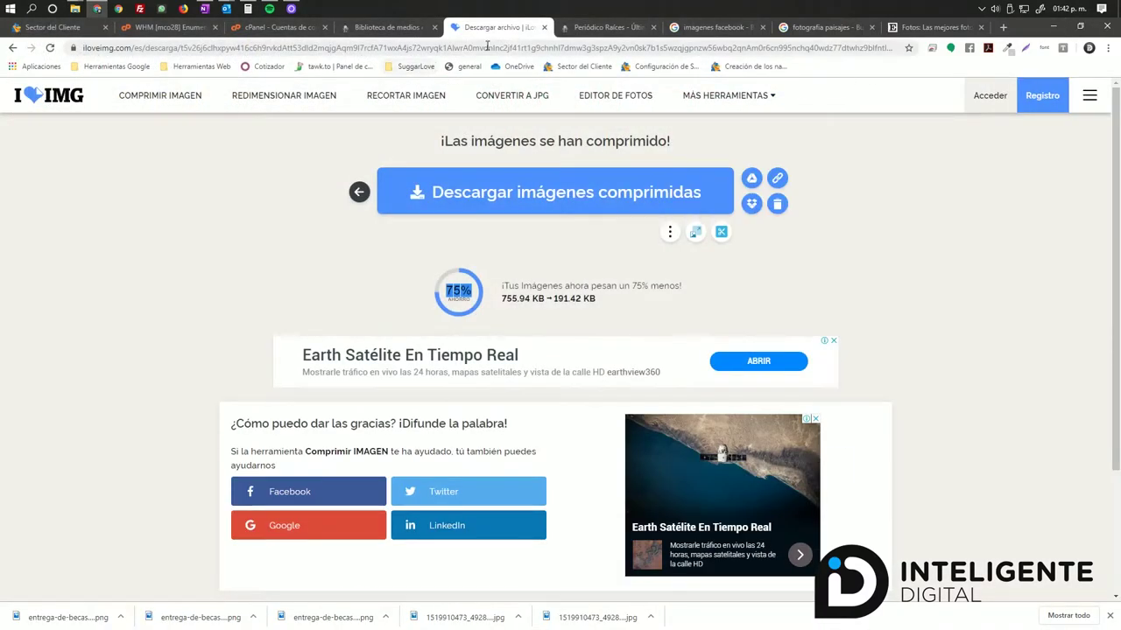
key("ctrl+Tab")
left_click(386, 30)
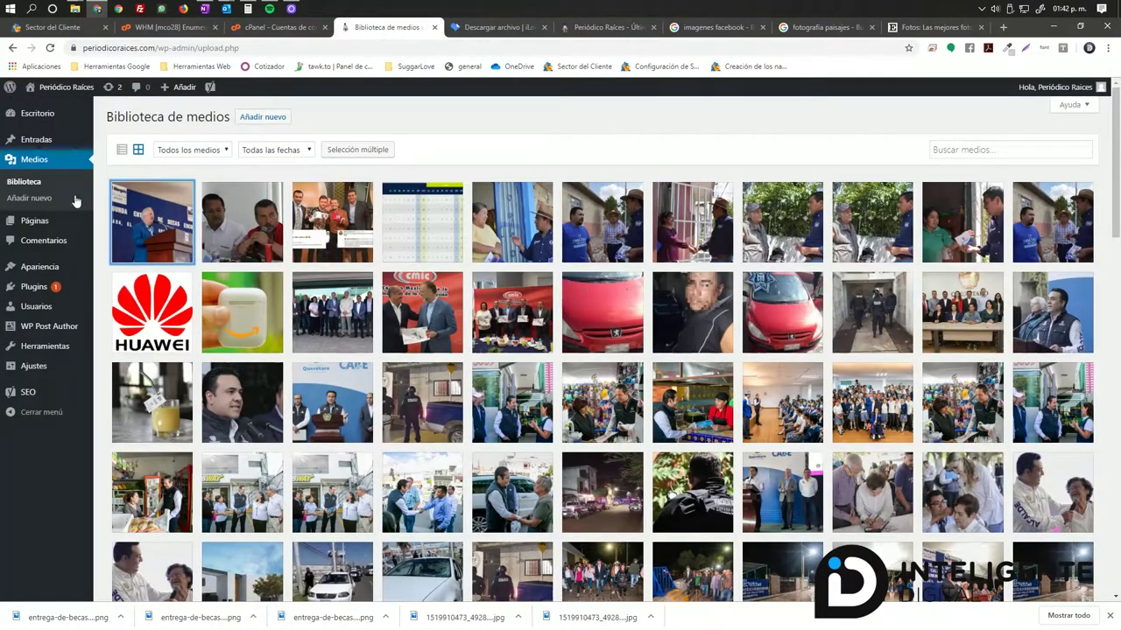
left_click(156, 228)
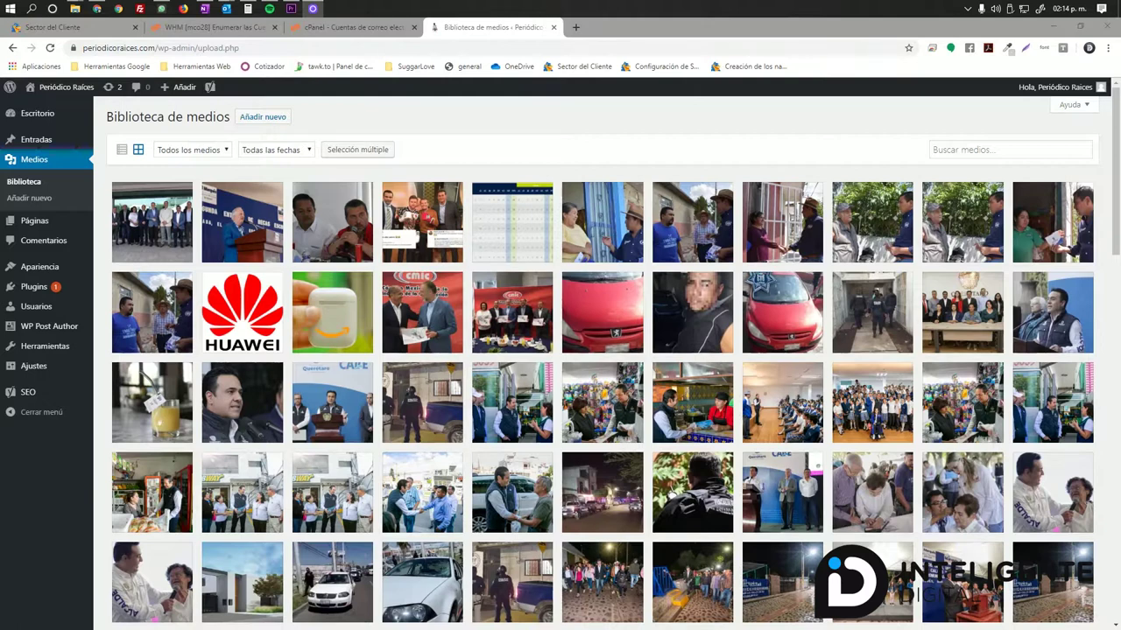
- Examine the attachment details of DSC_0074.jpg and DSC_0026.jpg, highlighting the latter's file name, size and dimensions, and close them
left_click(676, 215)
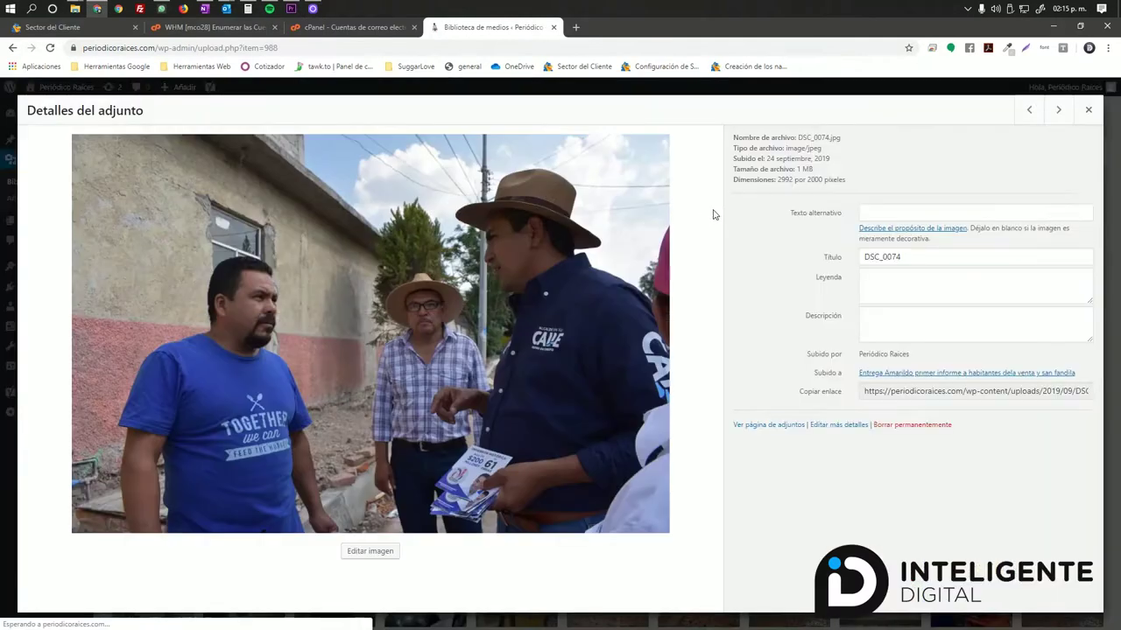
left_click(1088, 111)
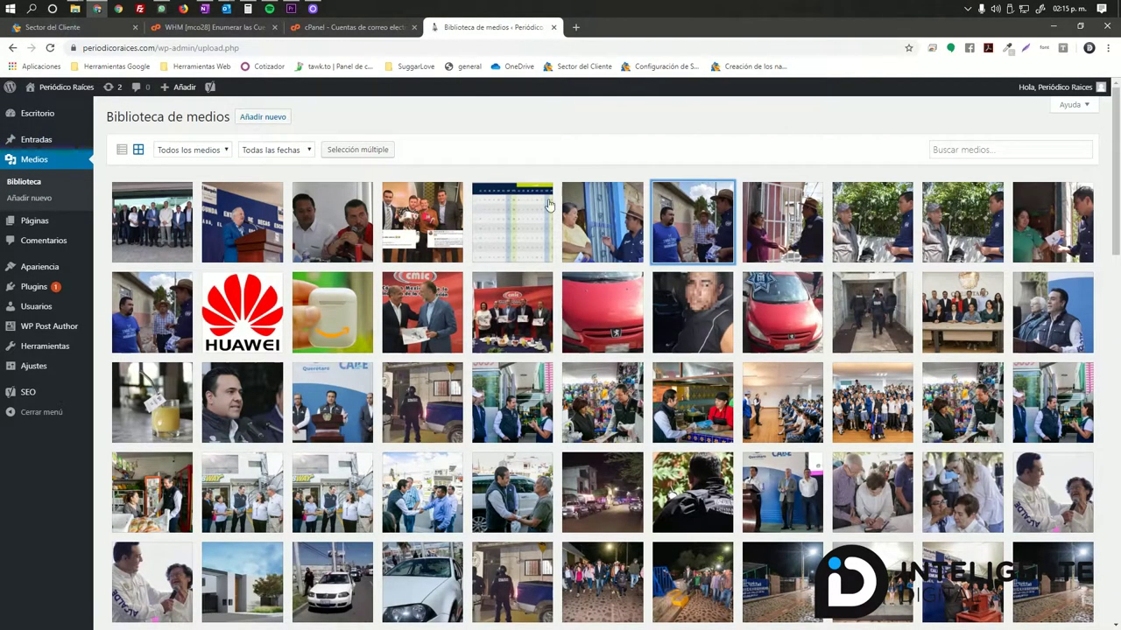
left_click(746, 219)
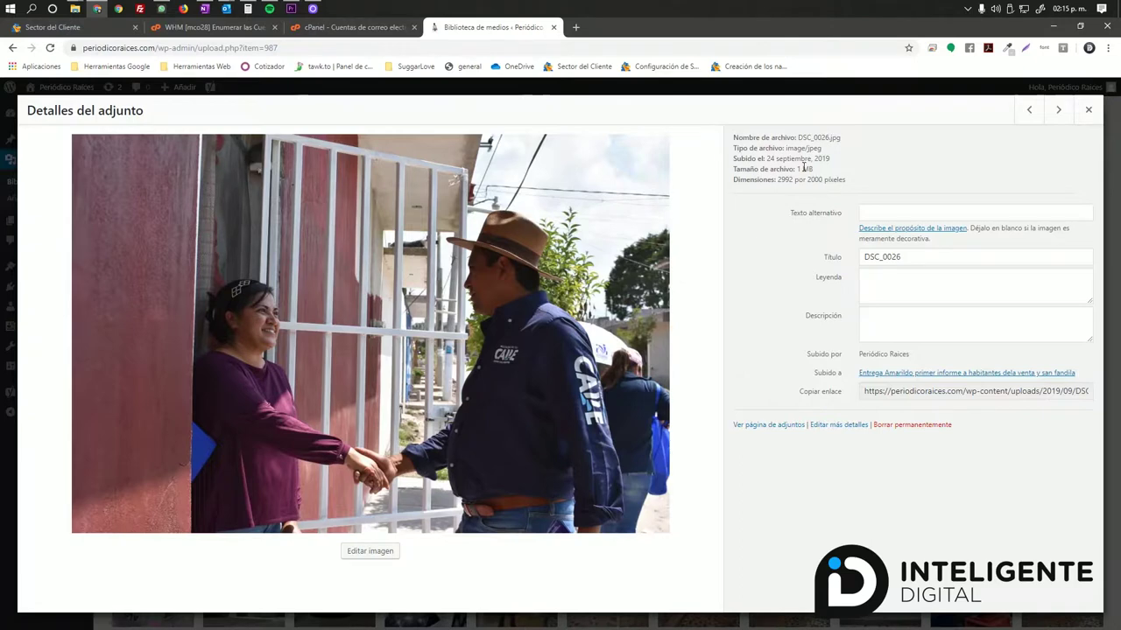
left_click_drag(797, 169, 814, 170)
left_click(798, 169)
left_click_drag(798, 138, 852, 140)
left_click_drag(776, 179, 844, 200)
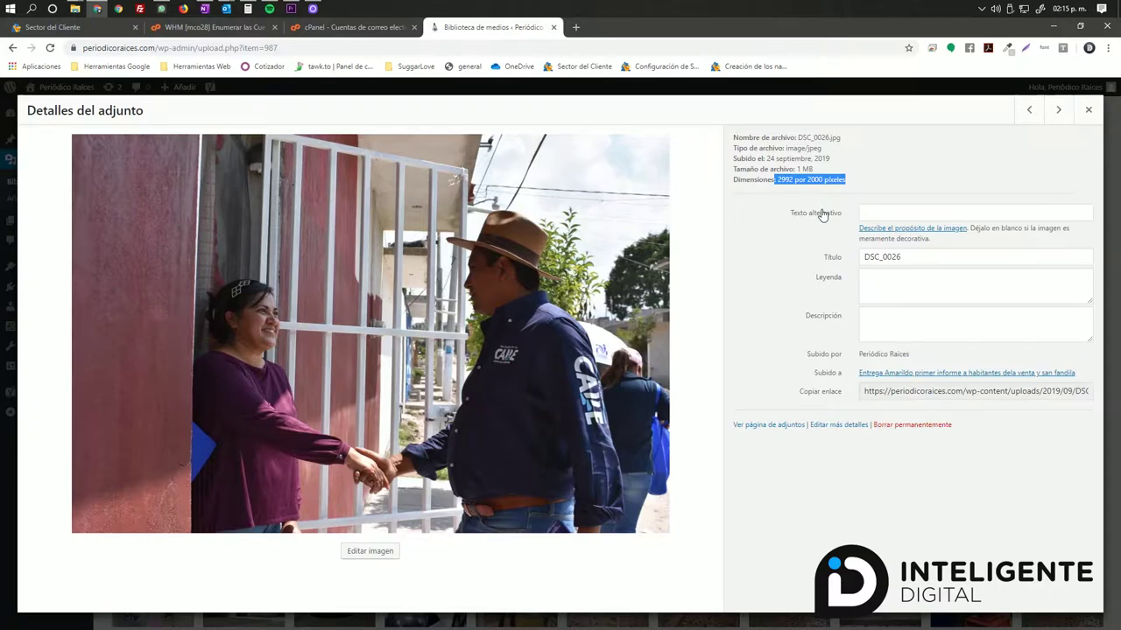
left_click(1090, 111)
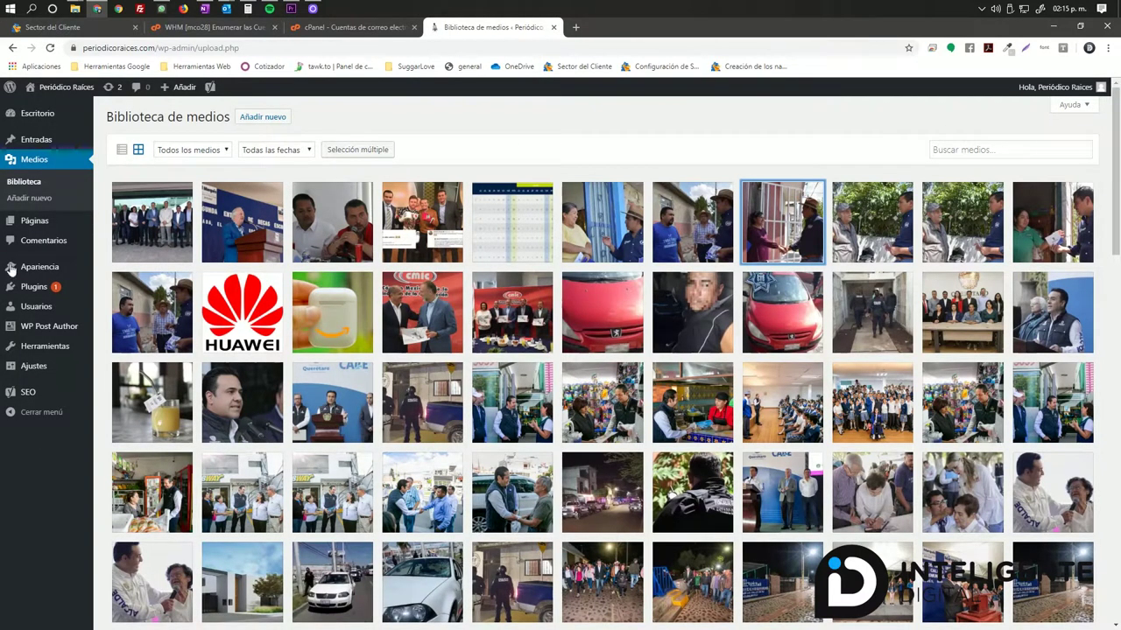
- Open the post "SEDESU y CMIC presentan el Mapeo de la Construcción" for editing from the list of posts
left_click(40, 142)
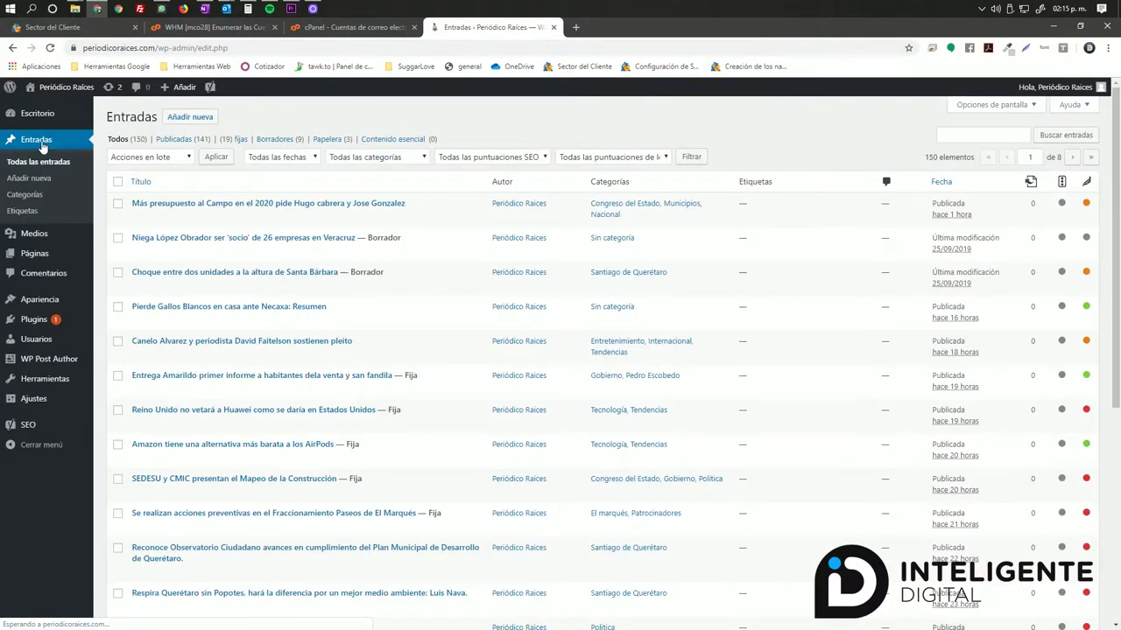
scroll(312, 330, "down", 2)
mouse_move(312, 330)
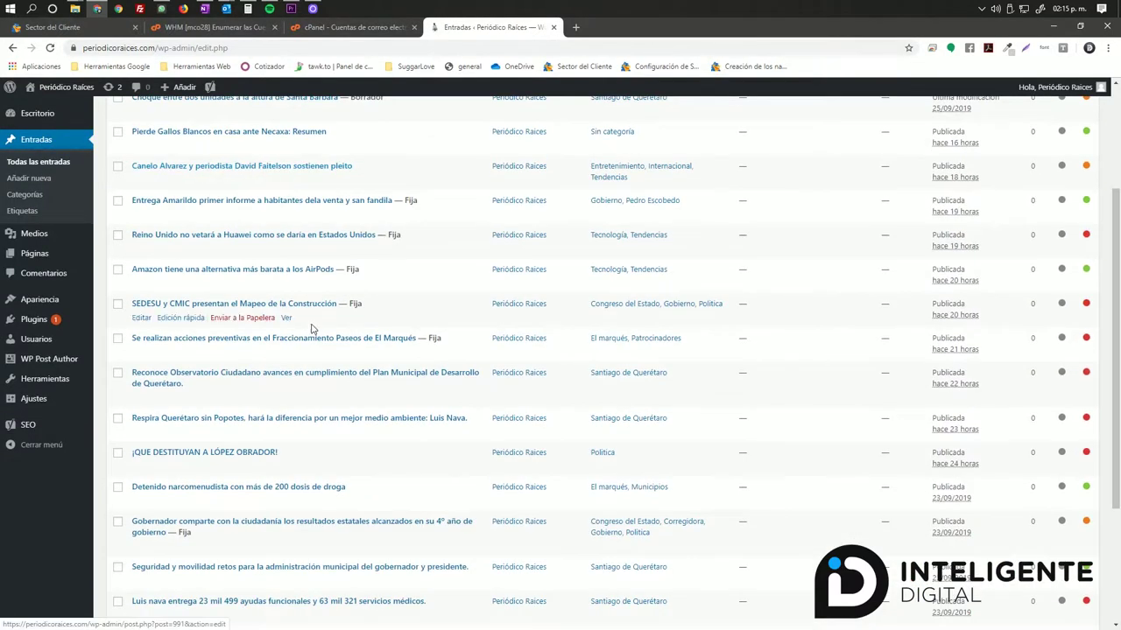
left_click(141, 318)
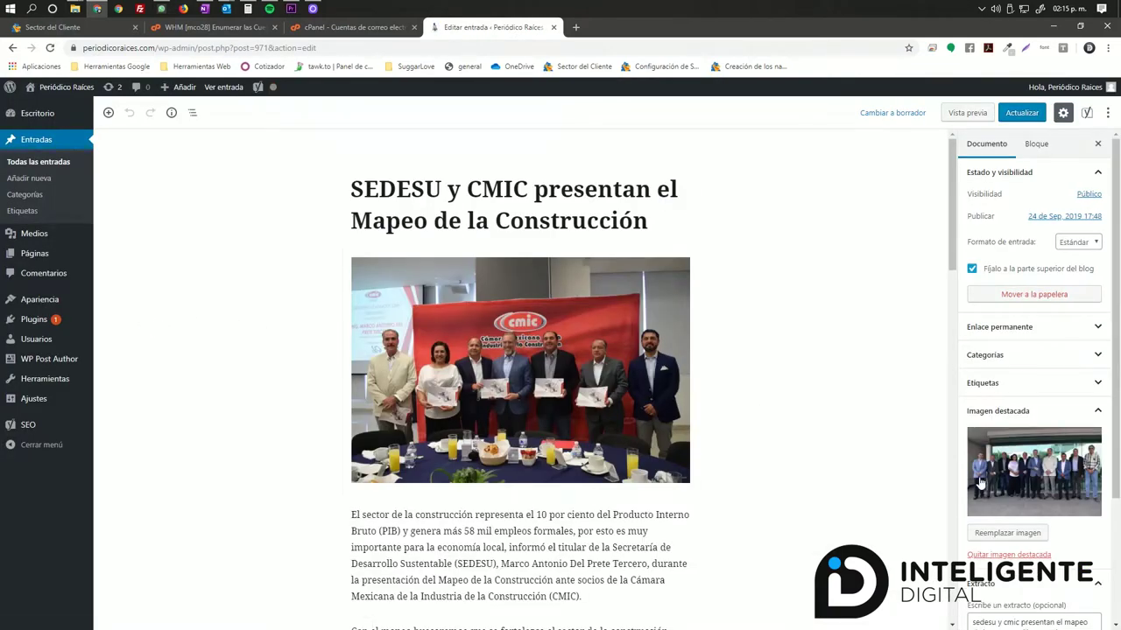
- Select the first image block of the post and examine its image settings along with the rest of the post's content
scroll(966, 479, "down", 1)
left_click(546, 307)
scroll(556, 391, "down", 5)
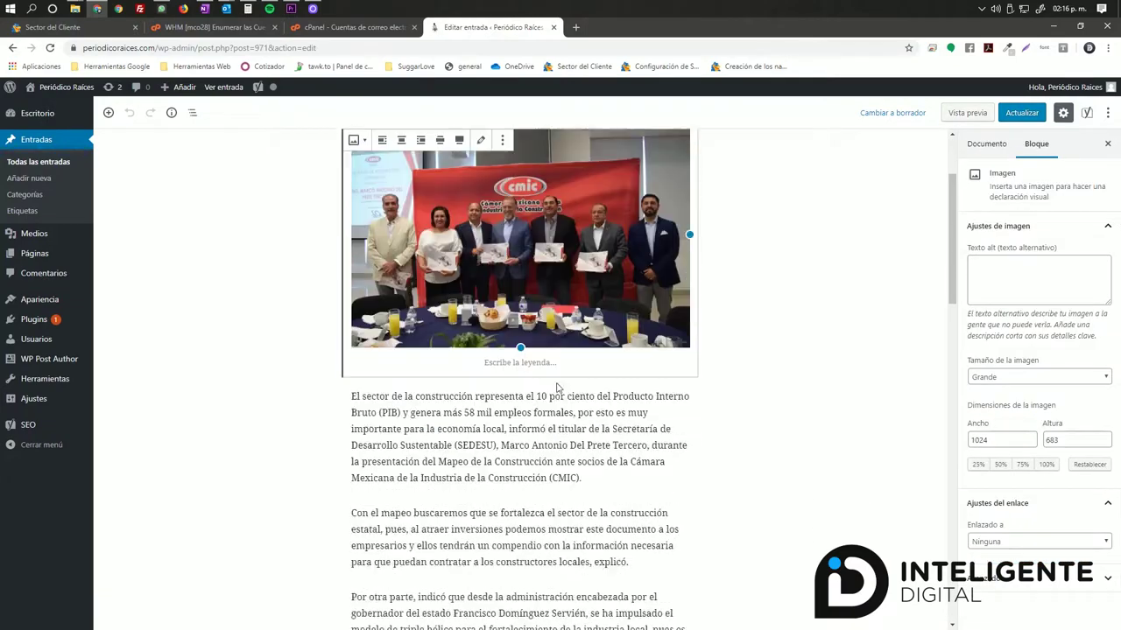
scroll(558, 393, "down", 6)
scroll(582, 330, "down", 3)
scroll(645, 423, "up", 6)
scroll(645, 422, "up", 3)
scroll(643, 417, "down", 7)
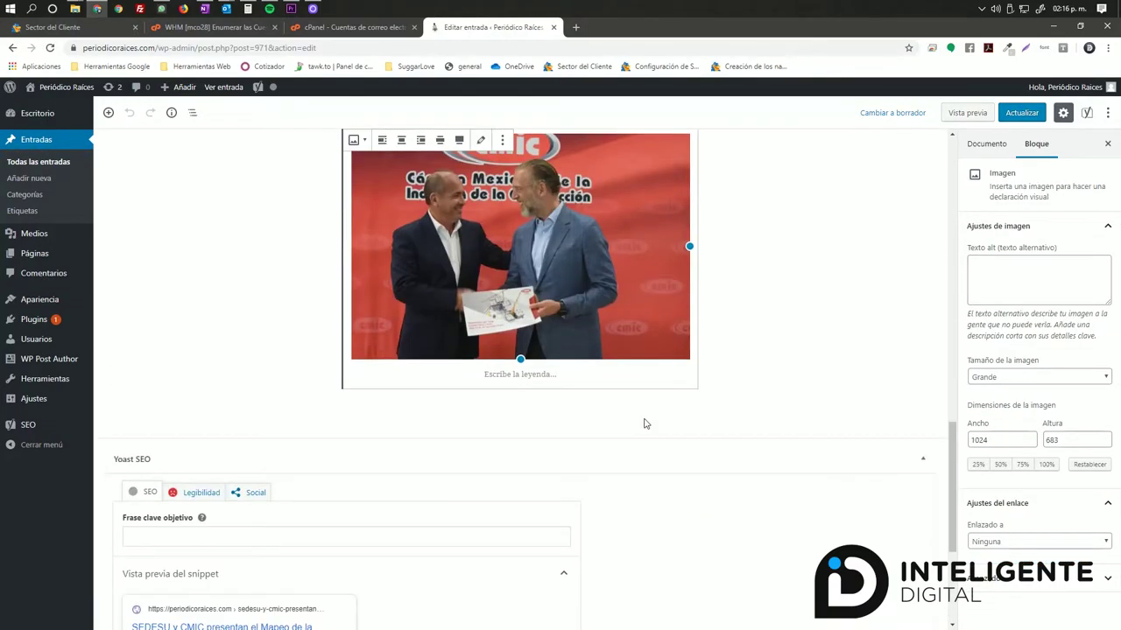
- Review the group photo at the start of the post, the handshake photo at its end and the text between them
scroll(627, 406, "up", 12)
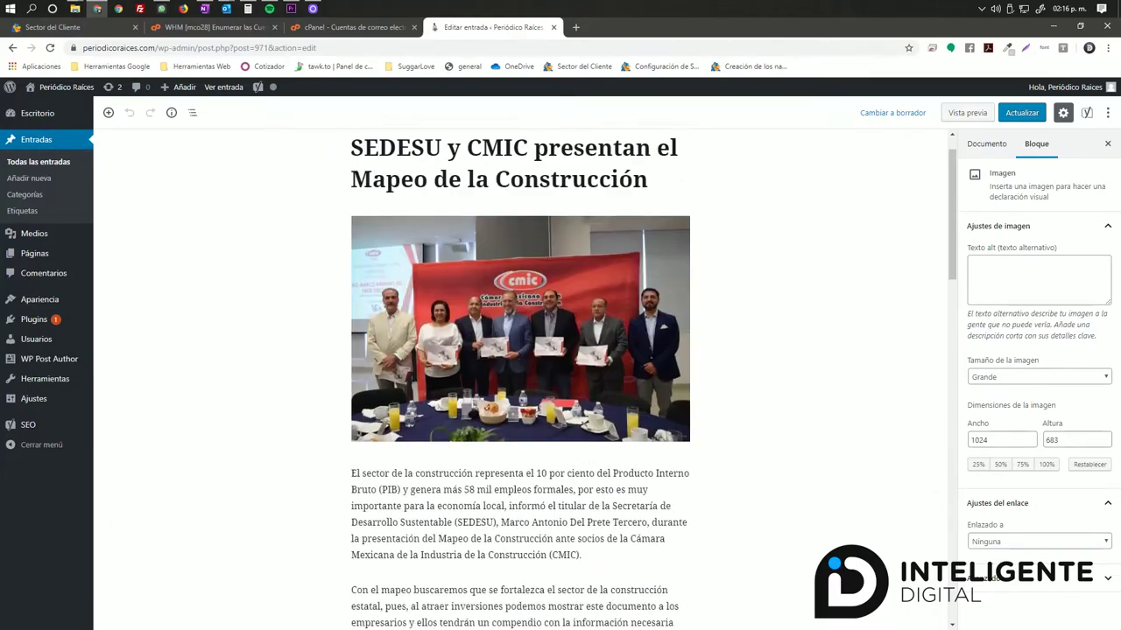
scroll(529, 366, "down", 12)
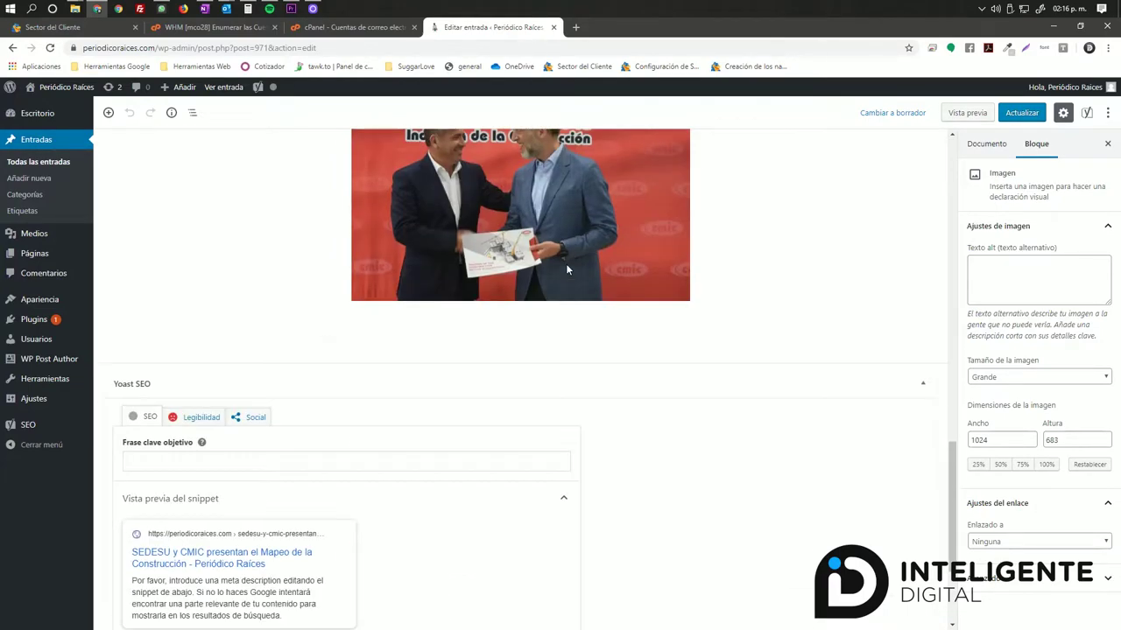
scroll(601, 409, "up", 6)
scroll(758, 393, "up", 1)
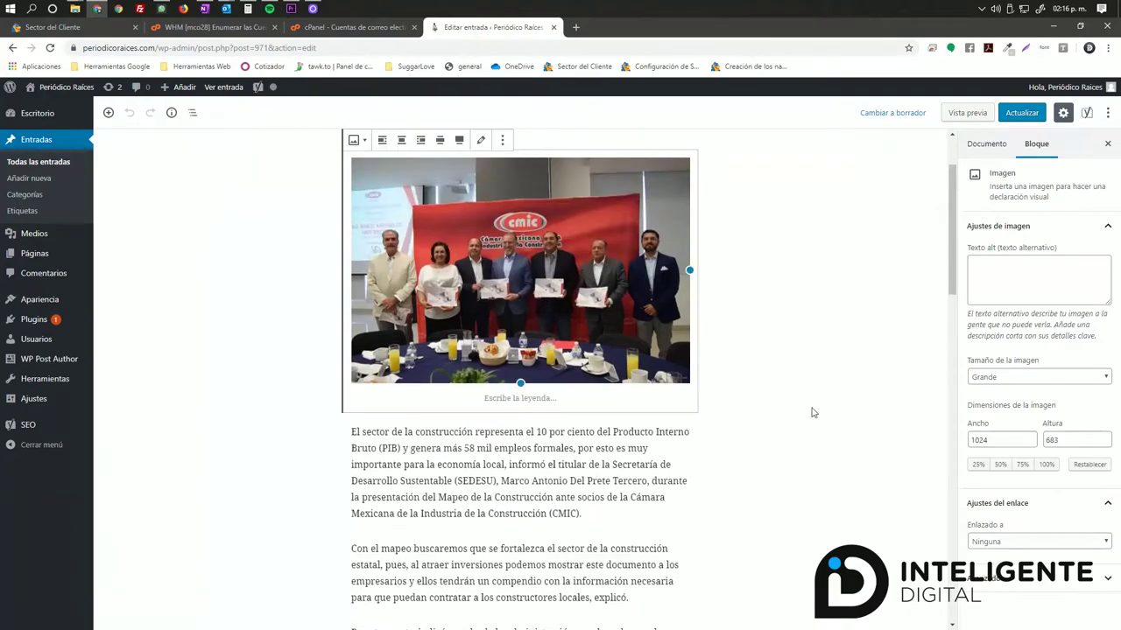
scroll(930, 531, "down", 4)
scroll(930, 531, "up", 5)
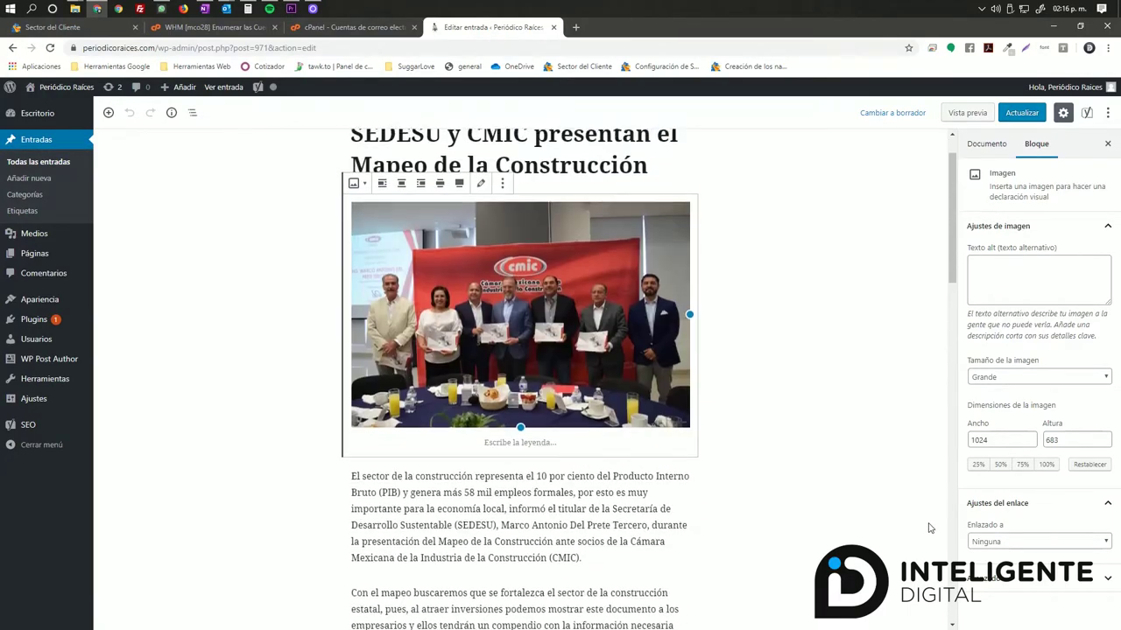
scroll(884, 512, "down", 2)
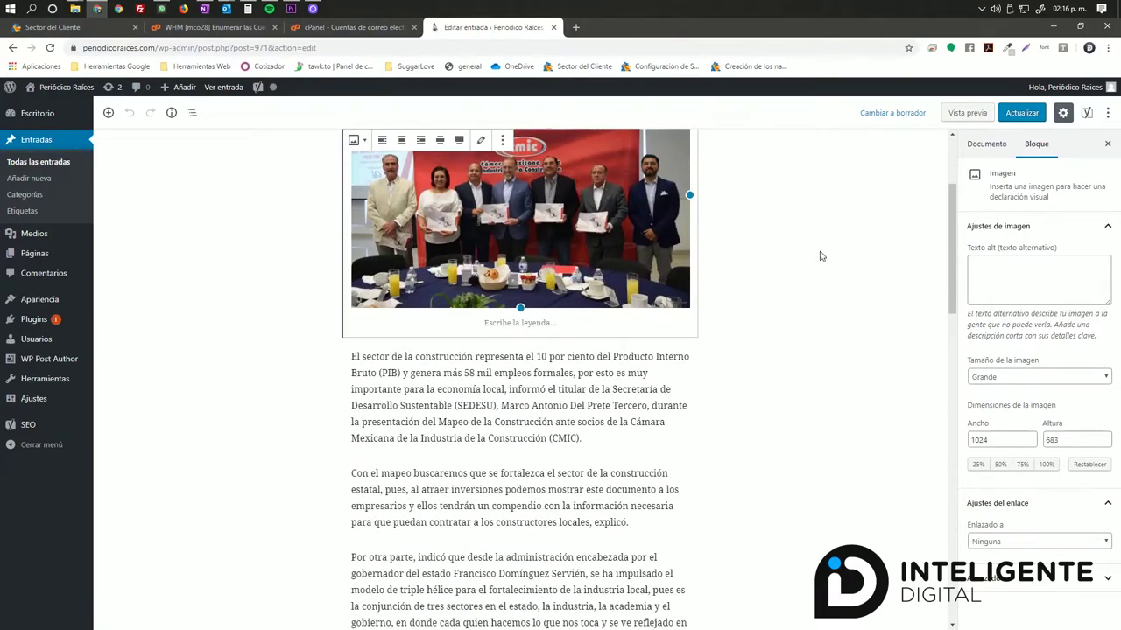
scroll(699, 422, "up", 2)
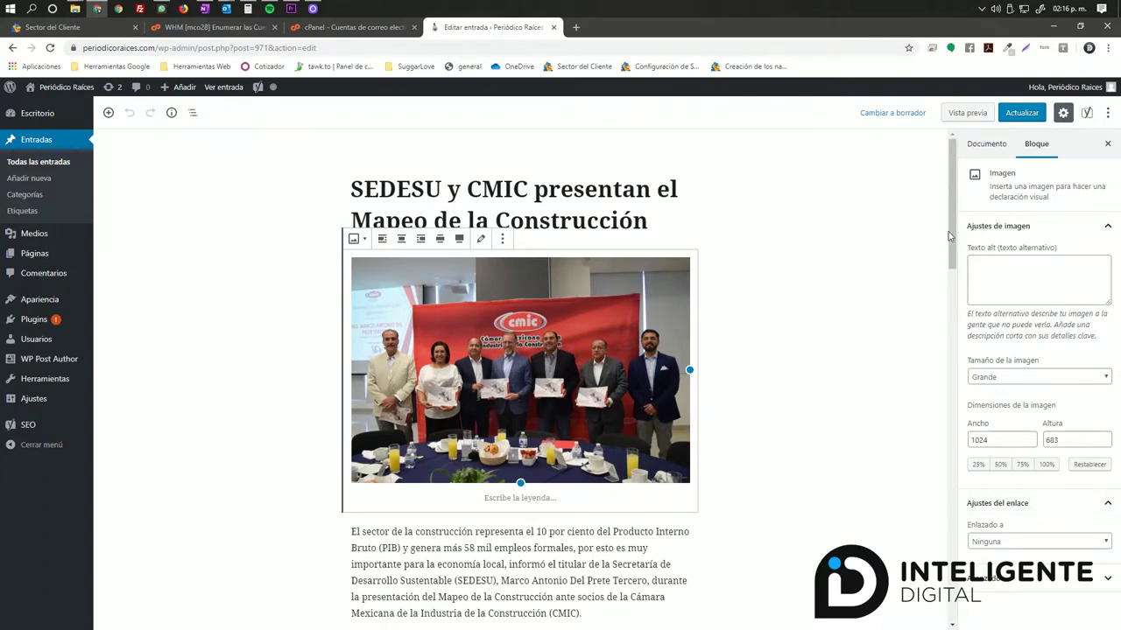
- Show the post's document settings and examine the featured image's attachment details in the media library
left_click(986, 143)
scroll(1033, 350, "down", 3)
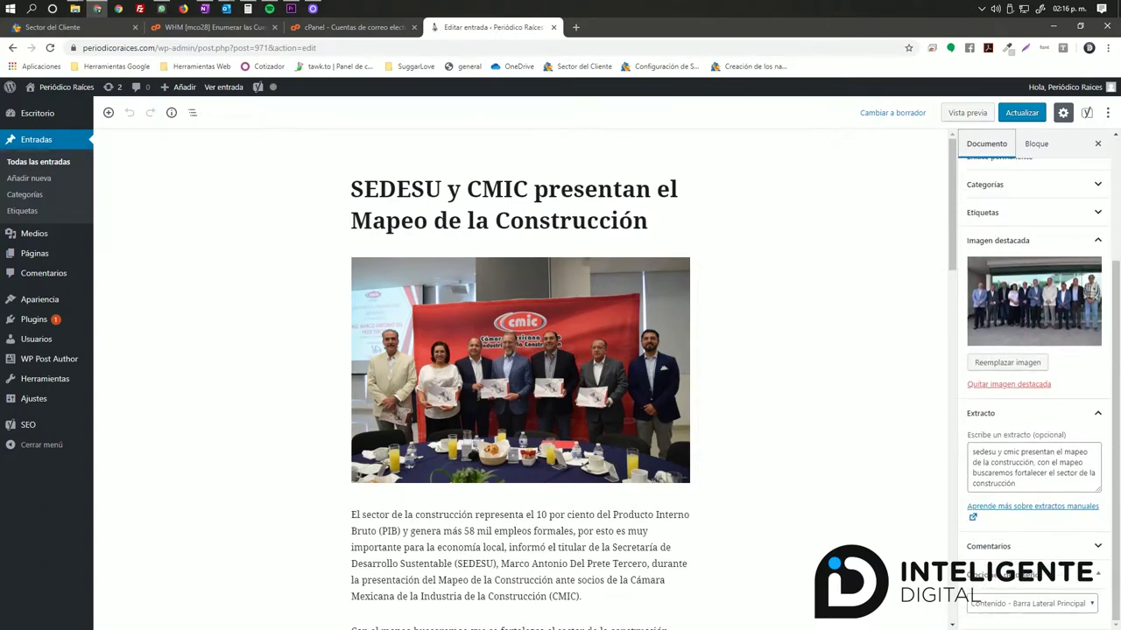
left_click(1067, 321)
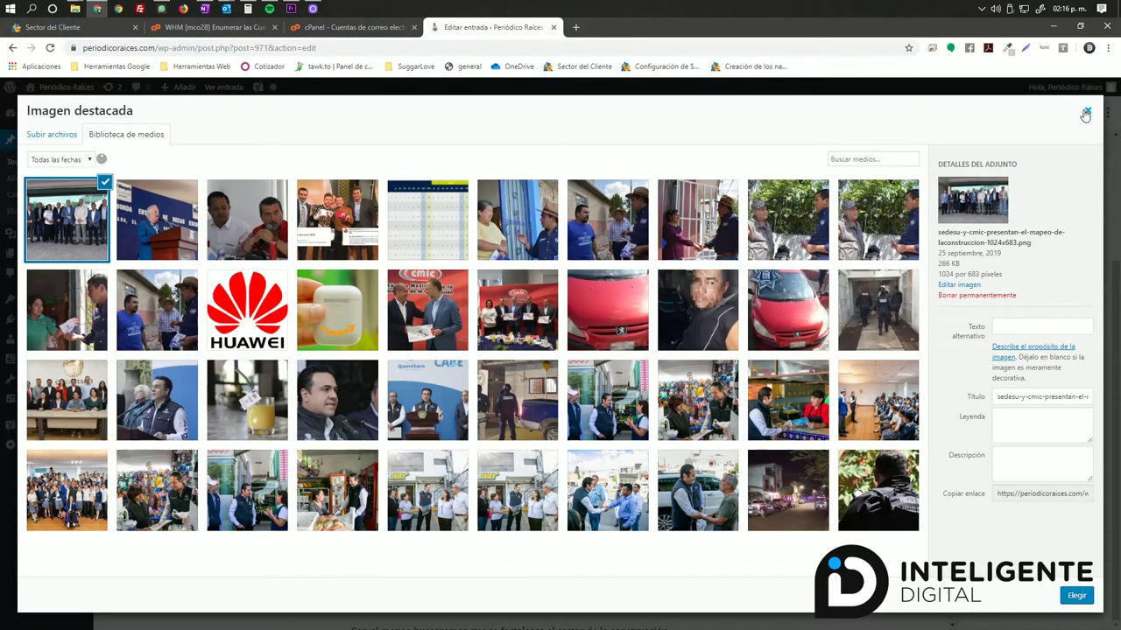
left_click(1086, 113)
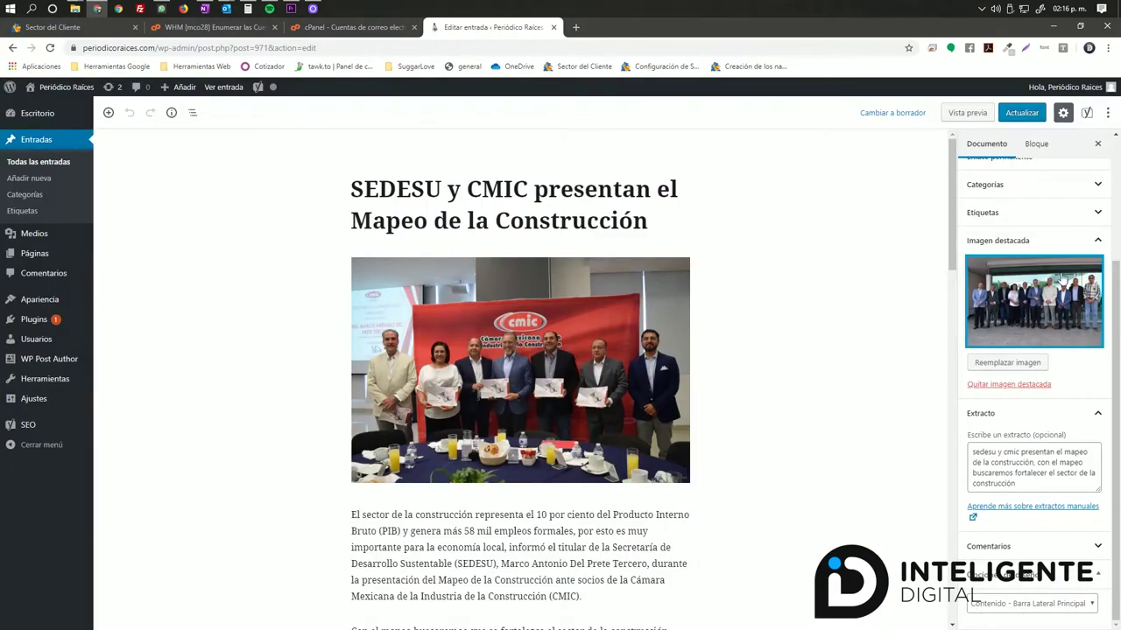
left_click(1057, 297)
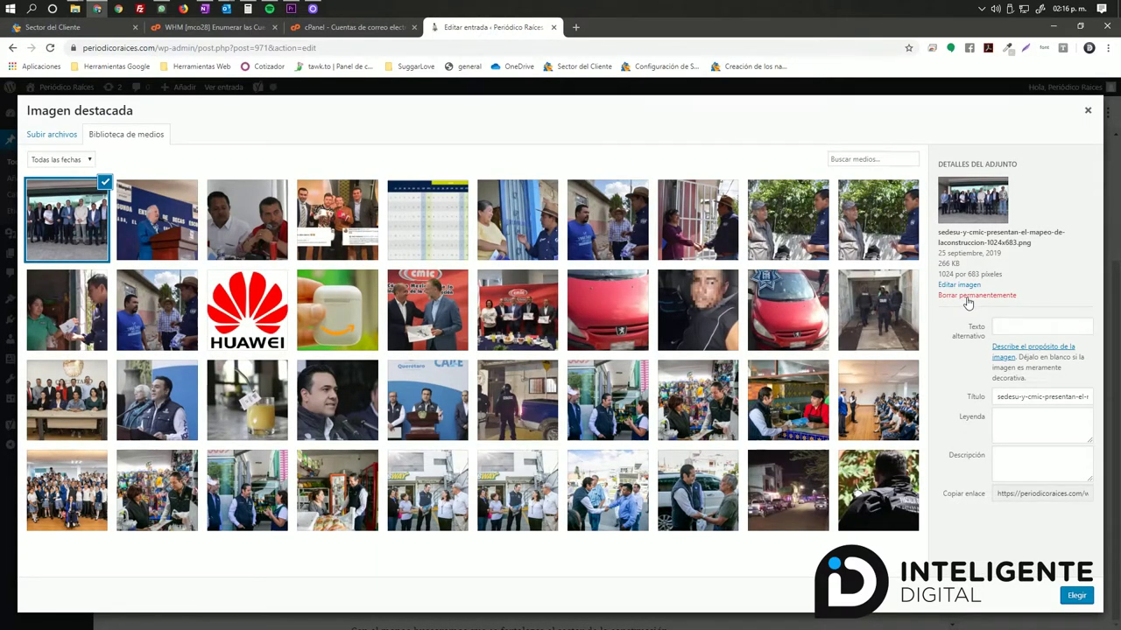
- Inspect the option for uploading a featured image from the computer, cancel the file selection and close the dialog without choosing another image
left_click(47, 140)
left_click(585, 345)
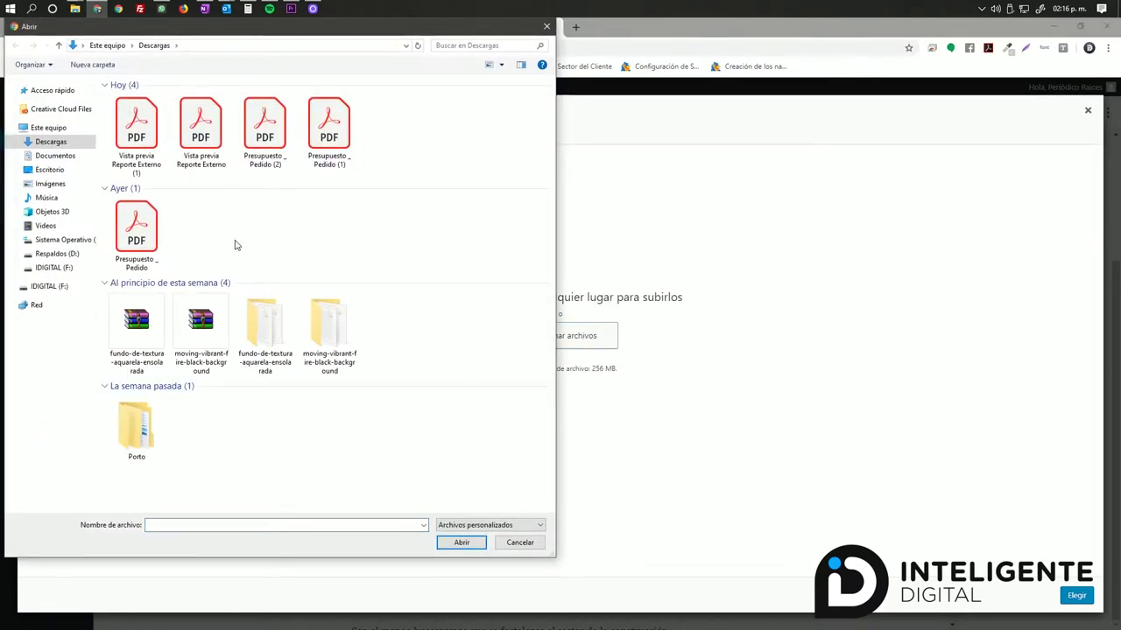
left_click(520, 543)
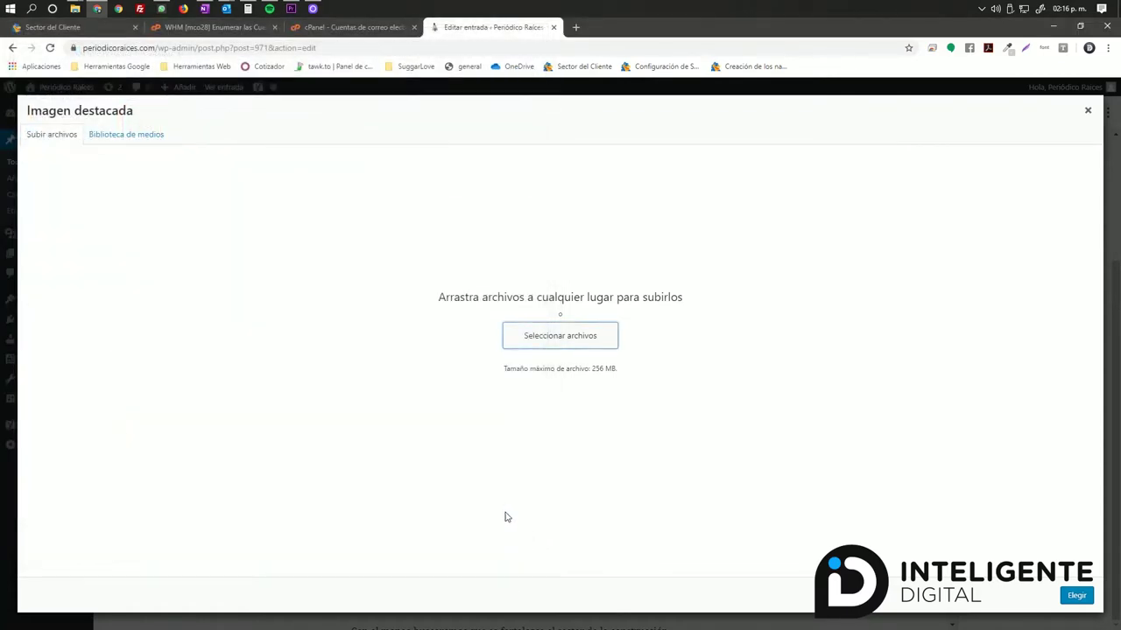
left_click(131, 139)
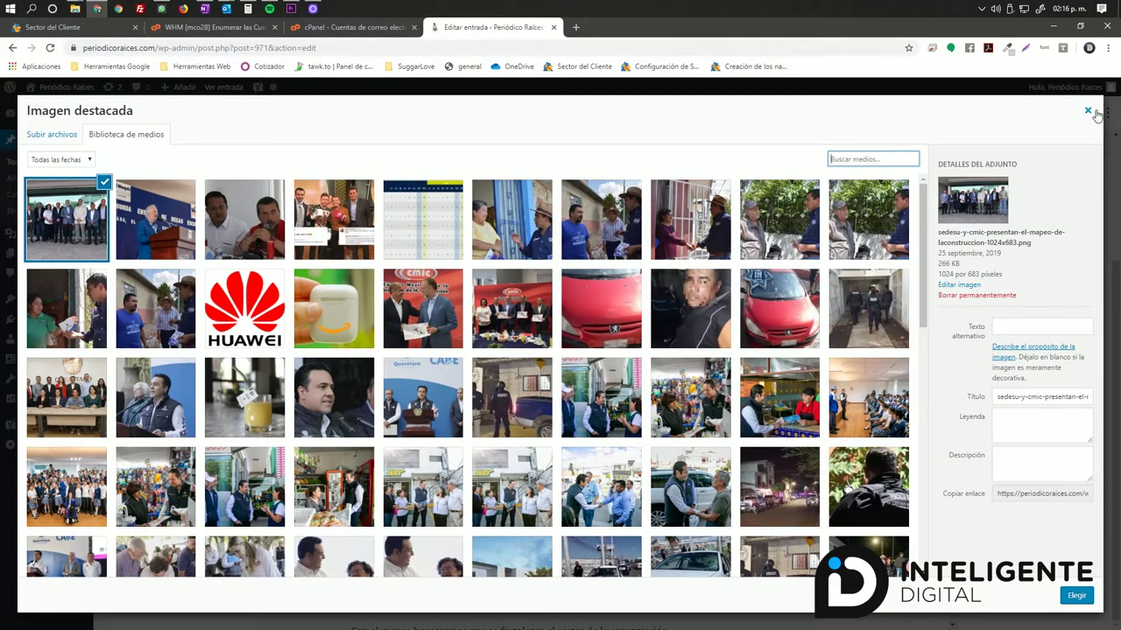
left_click(1089, 112)
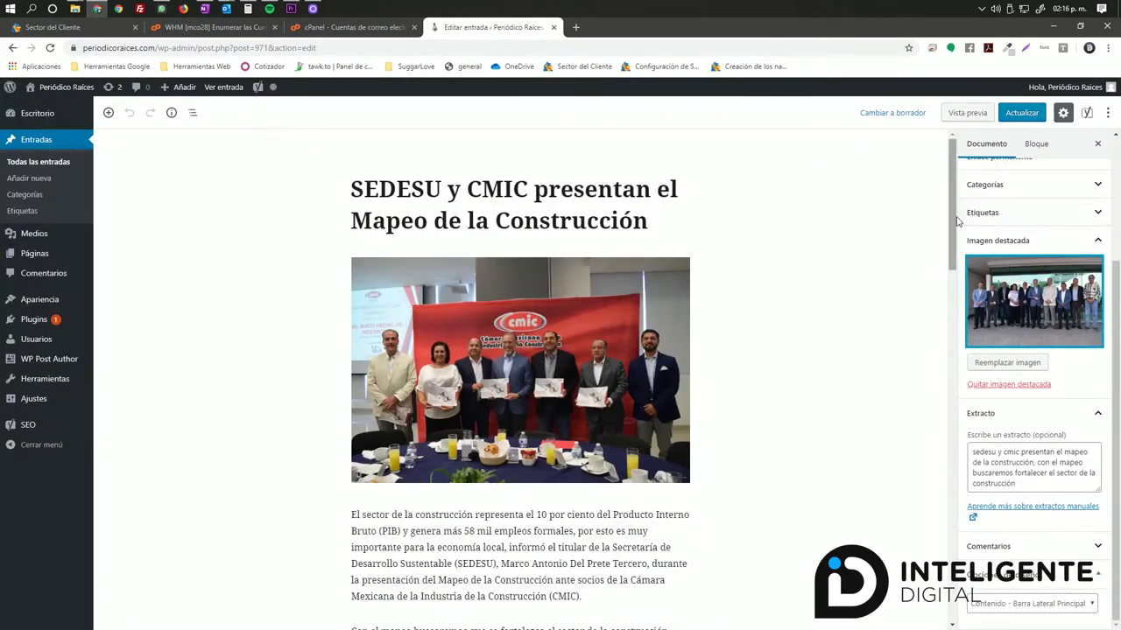
- Update the post "SEDESU y CMIC presentan el Mapeo de la Construcción" and open the media library
left_click(1022, 113)
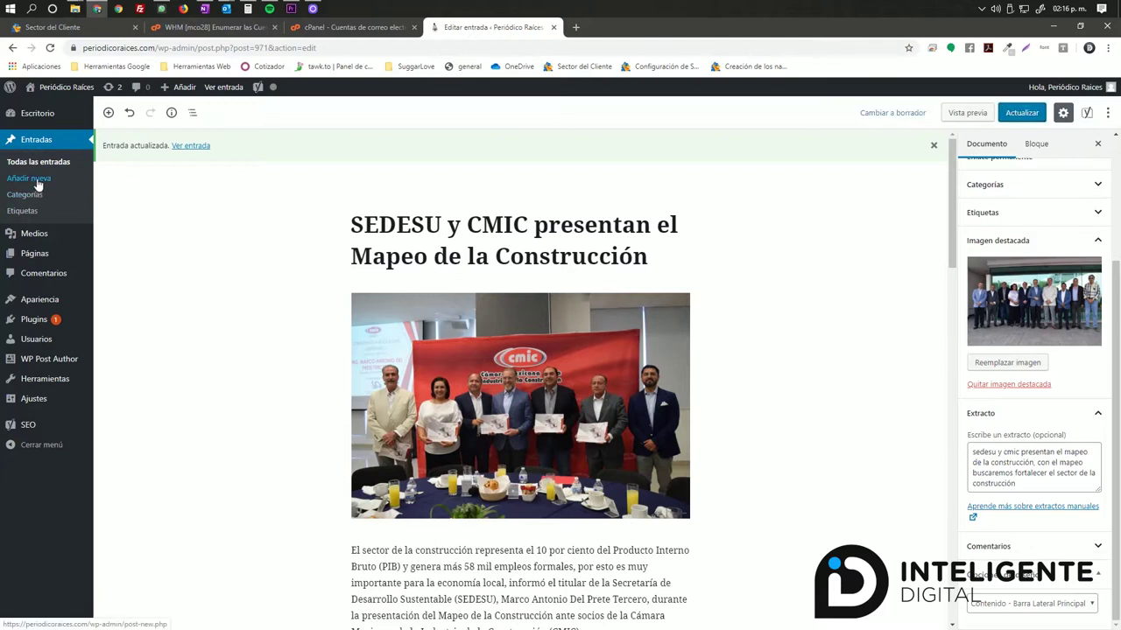
left_click(39, 236)
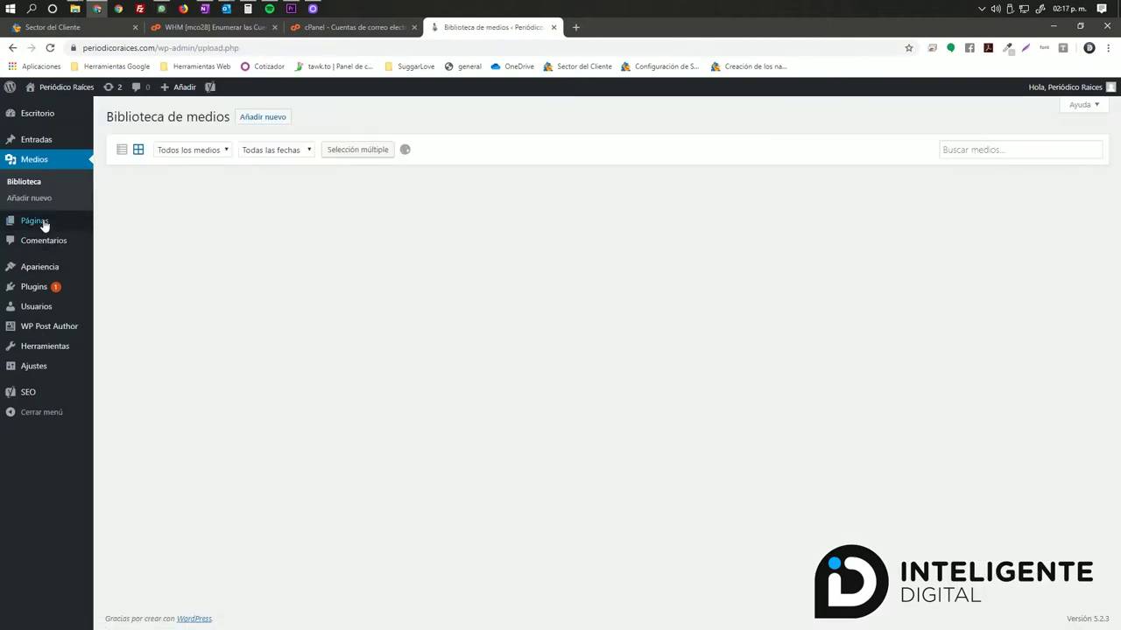
mouse_move(43, 220)
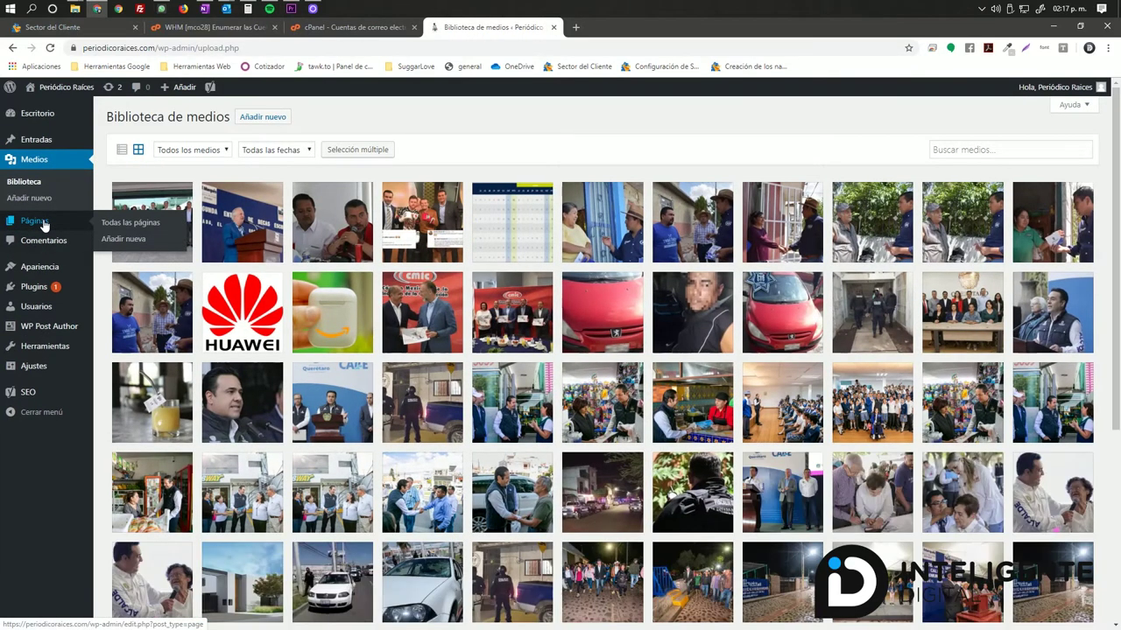